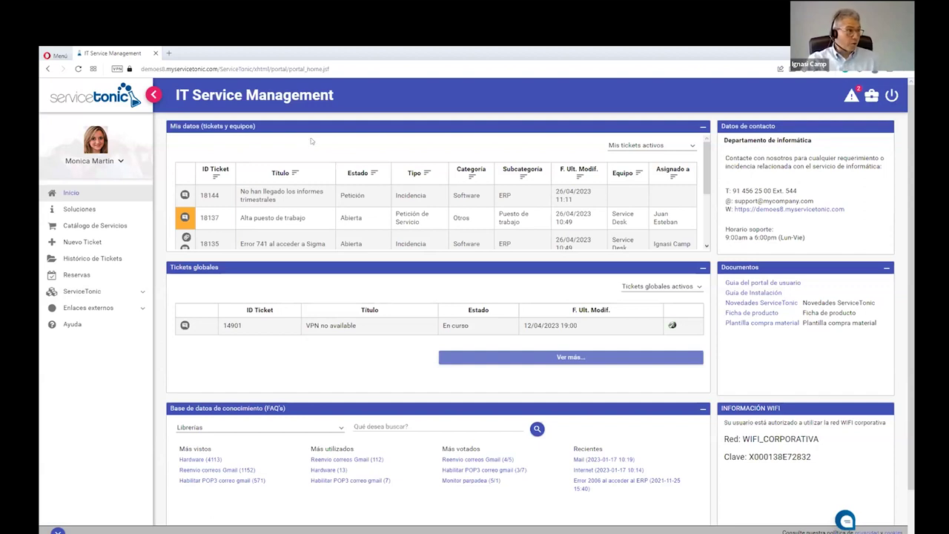
- Search the service catalogue for "alta", then return to the portal's home page
{"action": "left_click", "coordinate": [96, 226]}
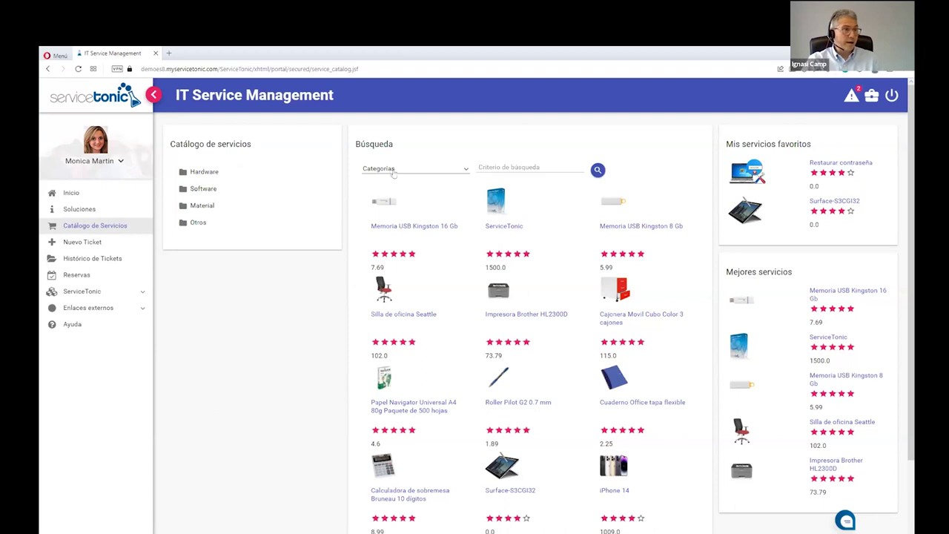
{"action": "left_click", "coordinate": [511, 166]}
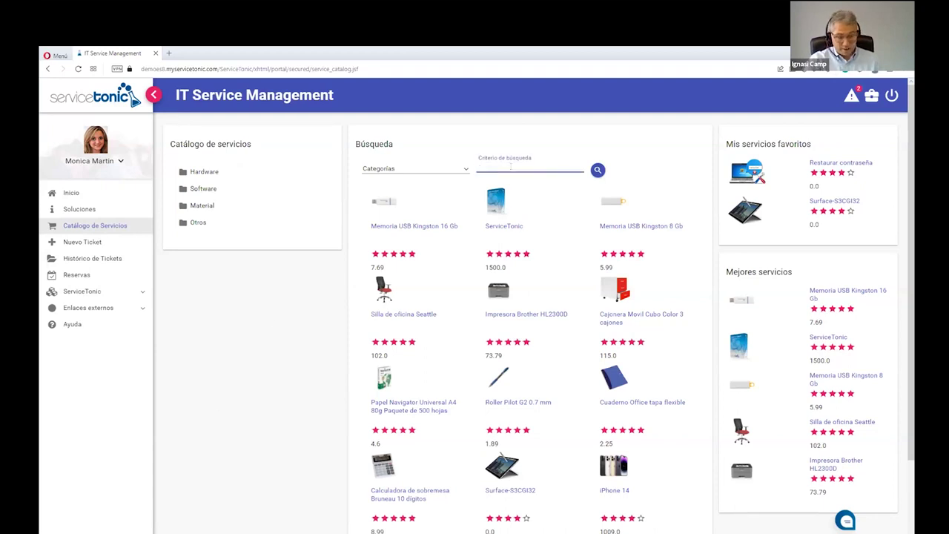
{"action": "type", "text": "alta"}
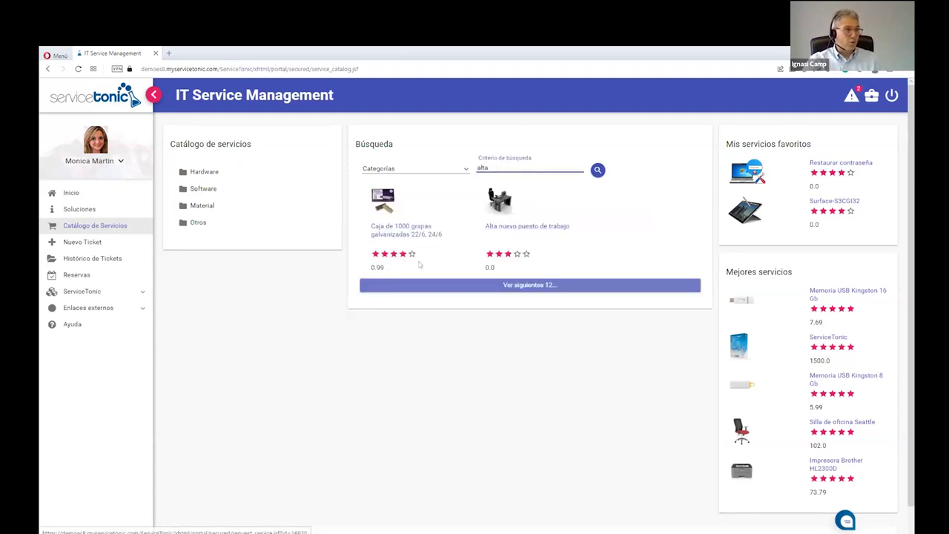
{"action": "left_click", "coordinate": [212, 310]}
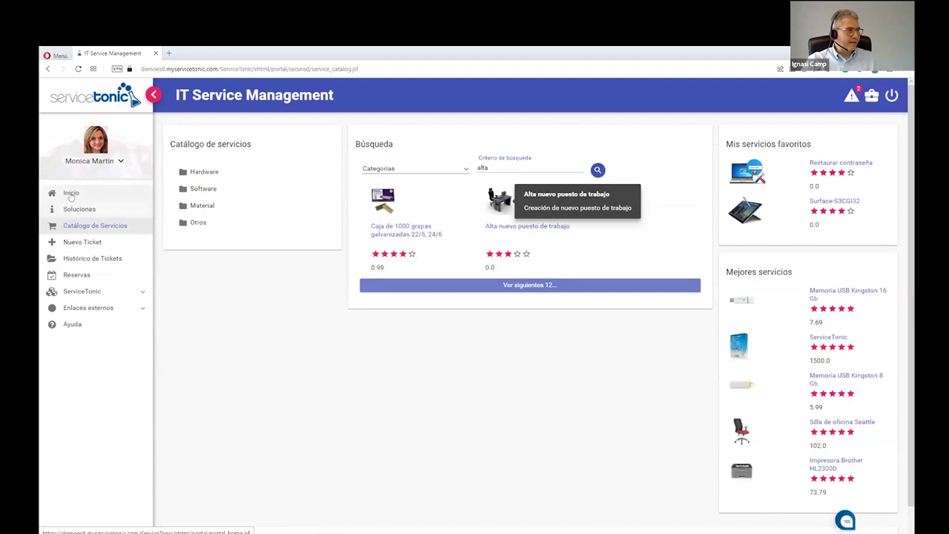
{"action": "left_click", "coordinate": [71, 194]}
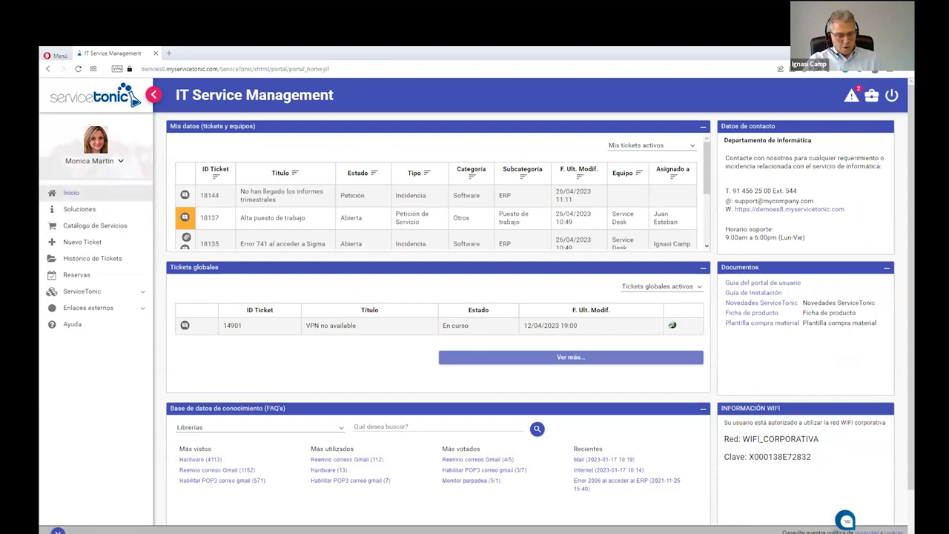
- Start a new ticket with the title "*** Alta automática de Proveedores en Omega"
{"action": "left_click", "coordinate": [82, 243]}
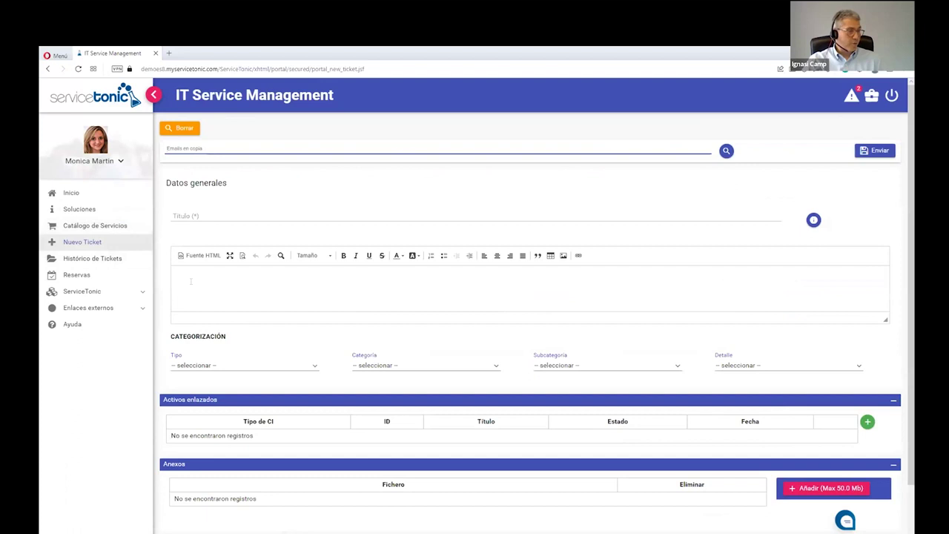
{"action": "left_click", "coordinate": [201, 214]}
{"action": "type", "text": "*** Alta automática de Proveedores en Omega"}
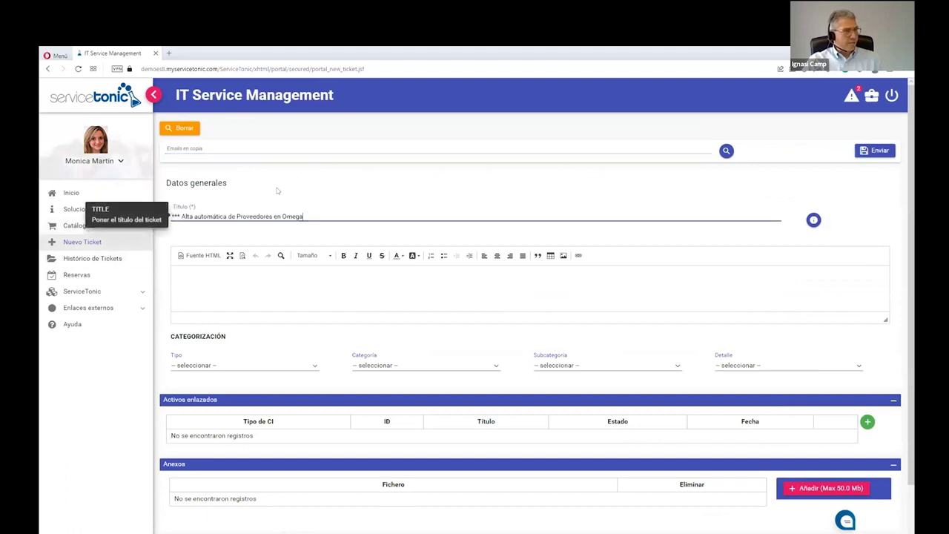
{"action": "left_click", "coordinate": [517, 191]}
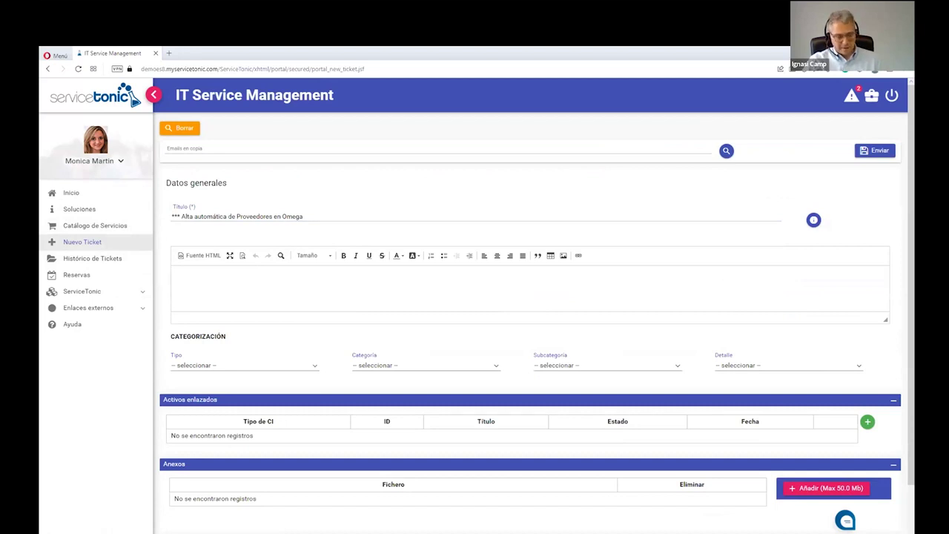
- Enter the description "Solicito automatizar un proceso de alta automática en Omega:" with bullets on loading existing ERP suppliers and automatically registering new ones
{"action": "left_click", "coordinate": [202, 284]}
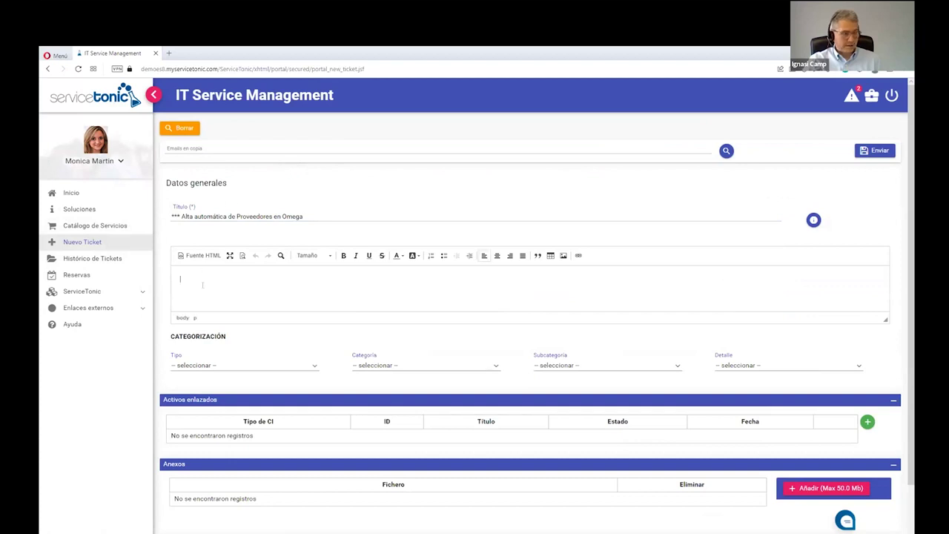
{"action": "key", "text": "ctrl+b"}
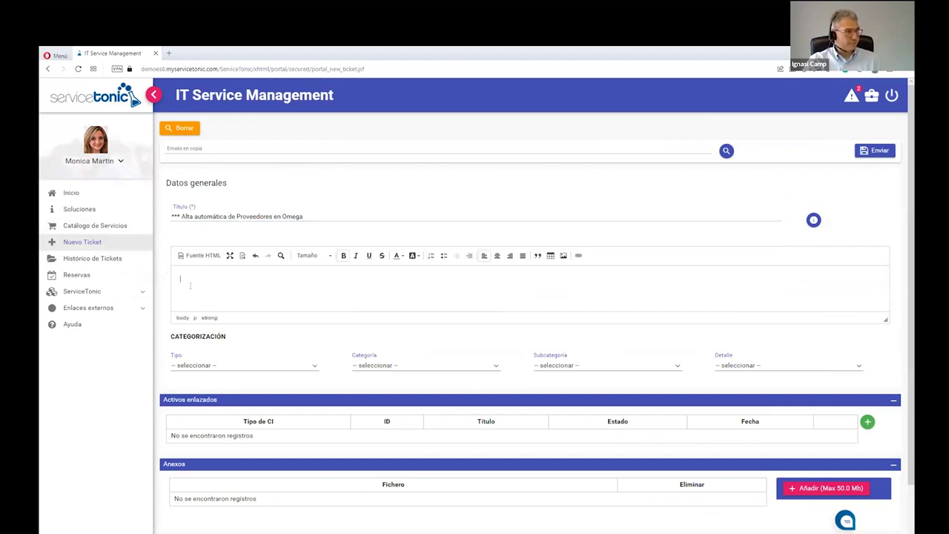
{"action": "type", "text": "Cargar en Omega los proveedores actualmente definidos en el ERP Automatizar que con el alta de un proveedor en el ERP se de alta automáticamente en Omega"}
{"action": "left_click", "coordinate": [262, 271]}
{"action": "scroll", "coordinate": [266, 275], "scroll_direction": "up", "scroll_amount": 1}
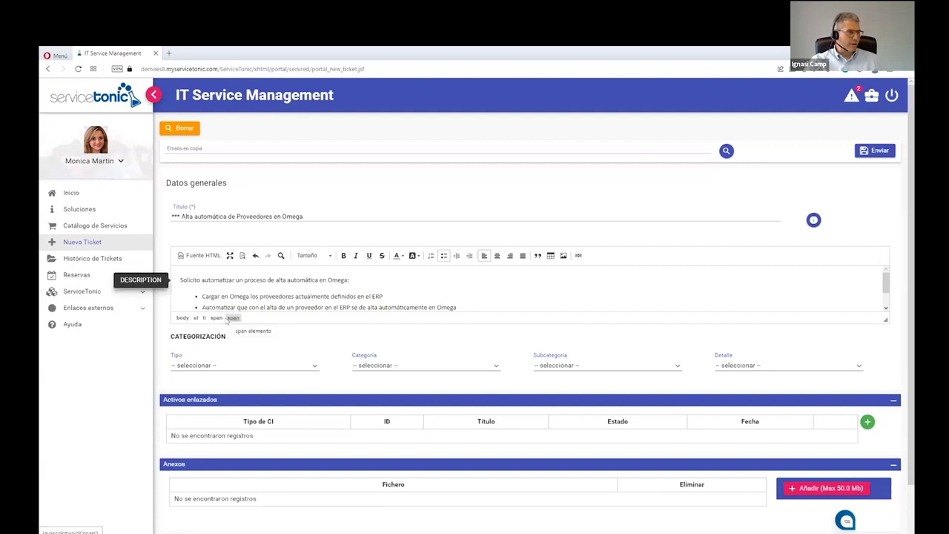
- Categorise the ticket as type Solicitud, category Software and subcategory ERP
{"action": "left_click", "coordinate": [246, 369]}
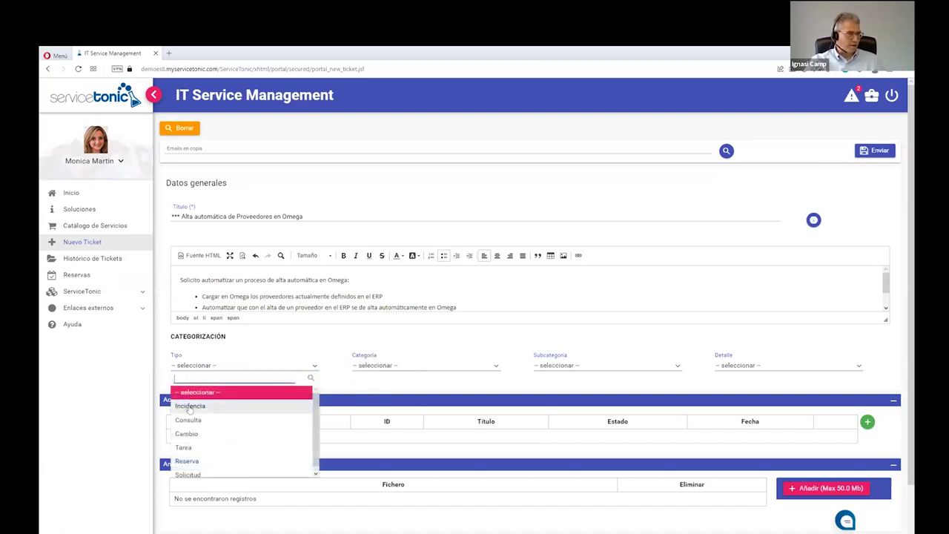
{"action": "left_click", "coordinate": [199, 469]}
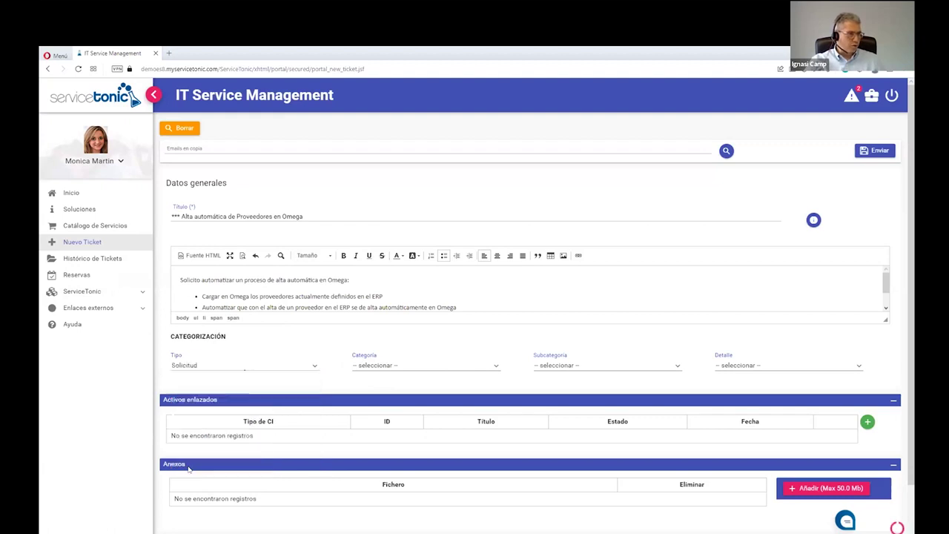
{"action": "left_click", "coordinate": [382, 368]}
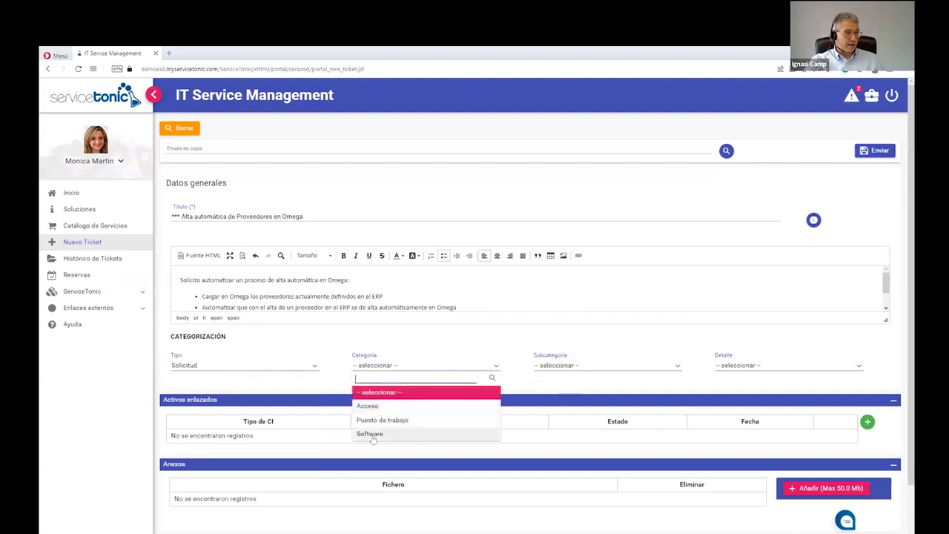
{"action": "left_click", "coordinate": [373, 435]}
{"action": "left_click", "coordinate": [555, 370]}
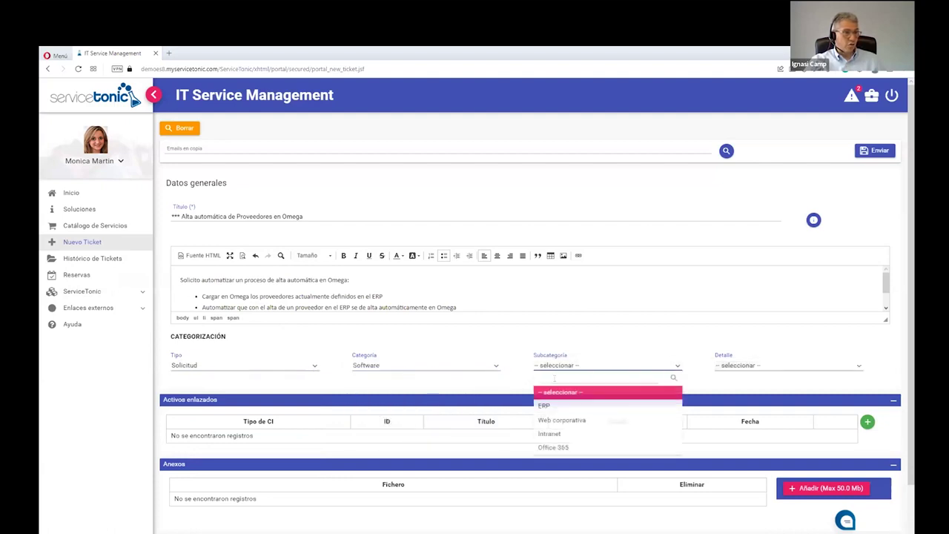
{"action": "left_click", "coordinate": [547, 406]}
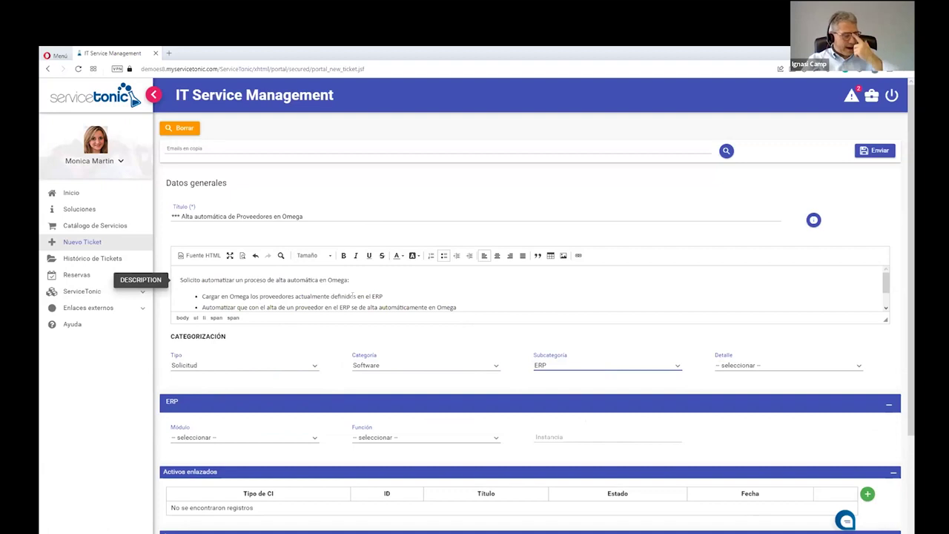
- Review the supplier registration ticket's form down to its attachments and submit the ticket
{"action": "left_click", "coordinate": [360, 280]}
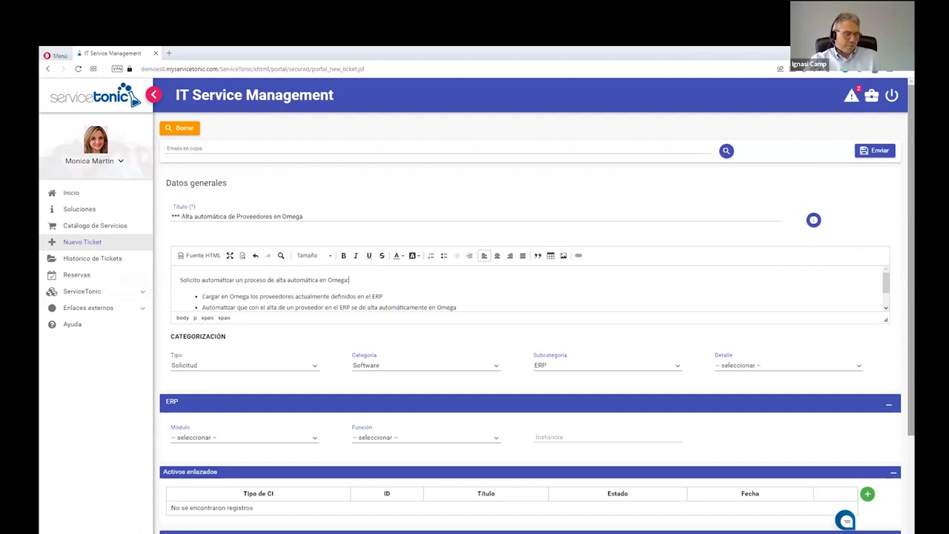
{"action": "scroll", "coordinate": [537, 309], "scroll_direction": "down", "scroll_amount": 1}
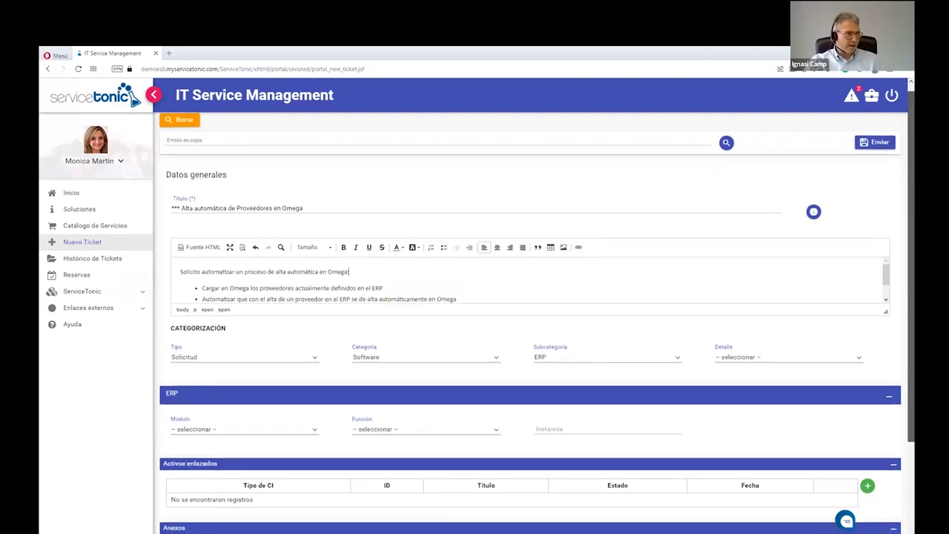
{"action": "scroll", "coordinate": [537, 311], "scroll_direction": "down", "scroll_amount": 2}
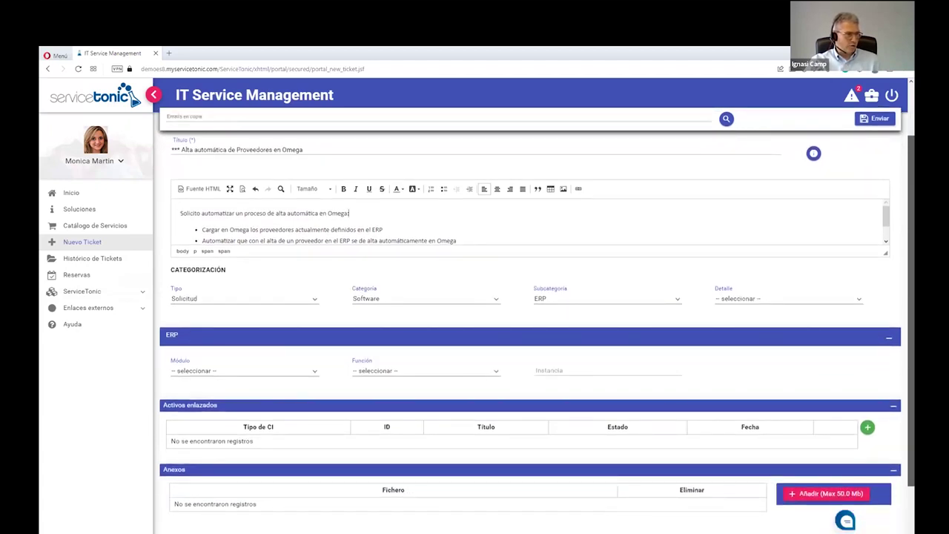
{"action": "scroll", "coordinate": [813, 153], "scroll_direction": "down", "scroll_amount": 1}
{"action": "scroll", "coordinate": [813, 152], "scroll_direction": "up", "scroll_amount": 1}
{"action": "scroll", "coordinate": [530, 311], "scroll_direction": "up", "scroll_amount": 2}
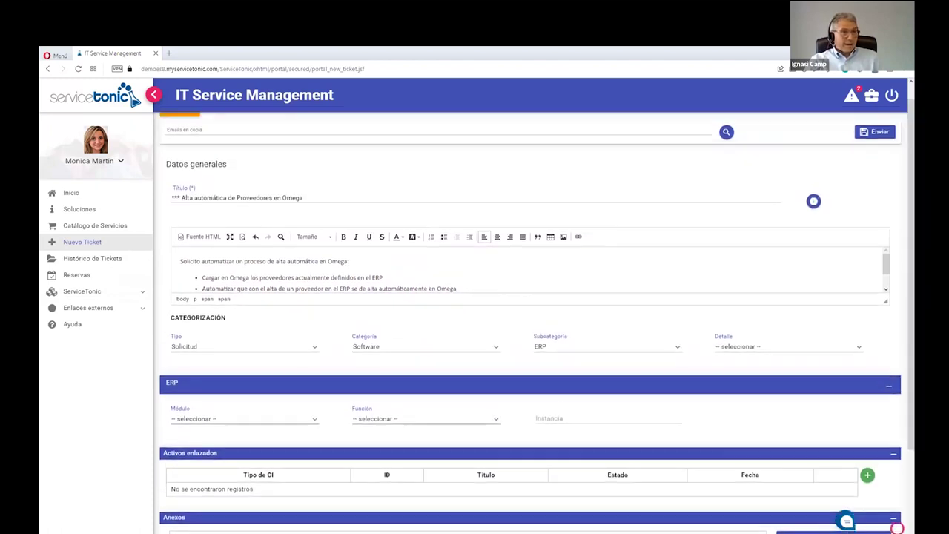
{"action": "left_click", "coordinate": [876, 133]}
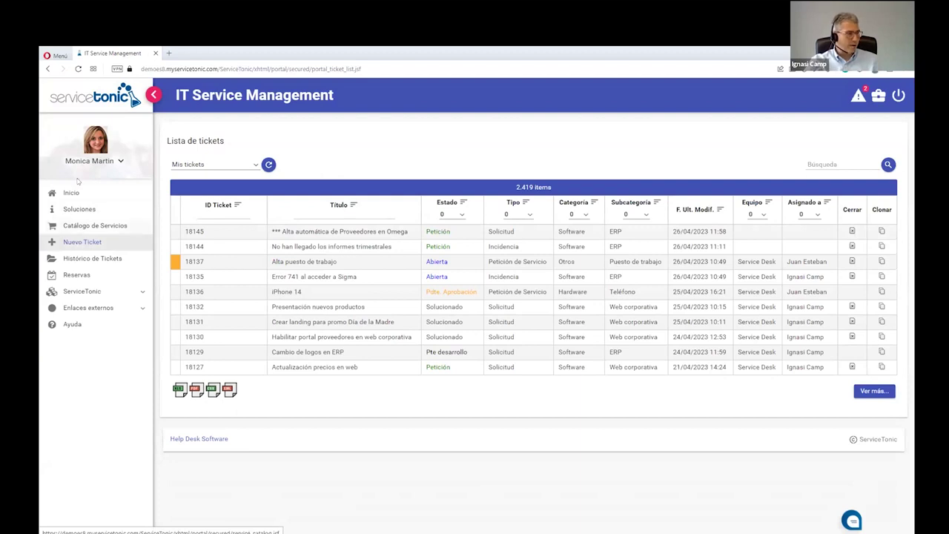
- Start another new ticket with the title "*** Aplicar descuento 10% final de temporada."
{"action": "left_click", "coordinate": [75, 242]}
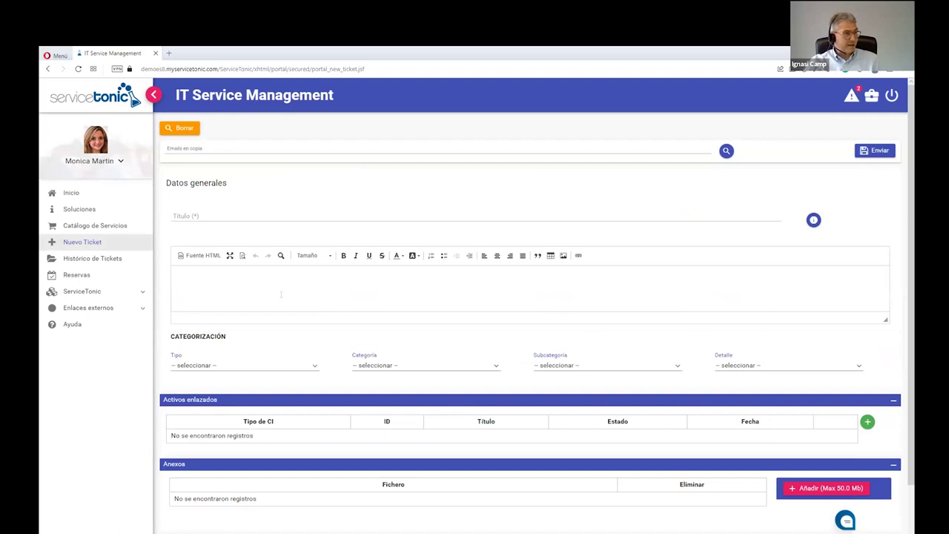
{"action": "left_click", "coordinate": [223, 215]}
{"action": "type", "text": "*** Aplicar descuento 10% final de temporada"}
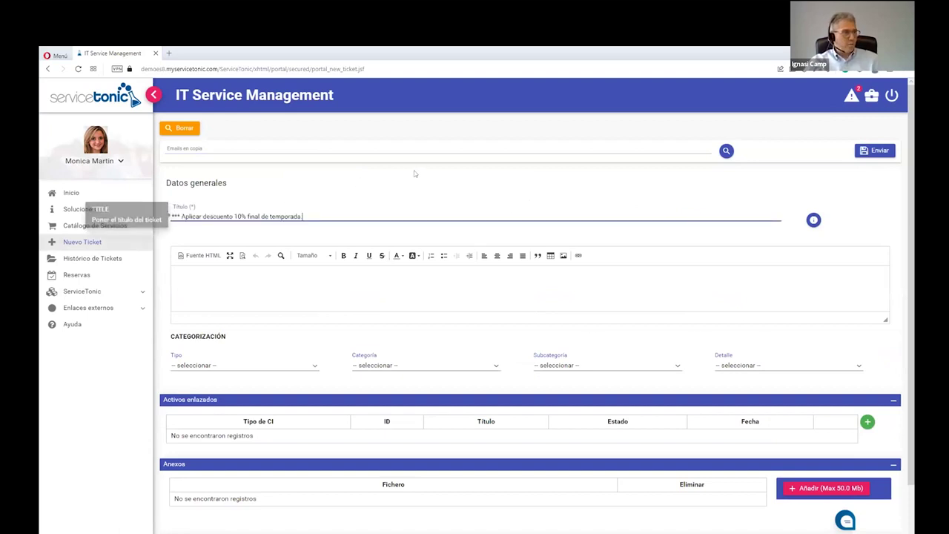
{"action": "type", "text": "."}
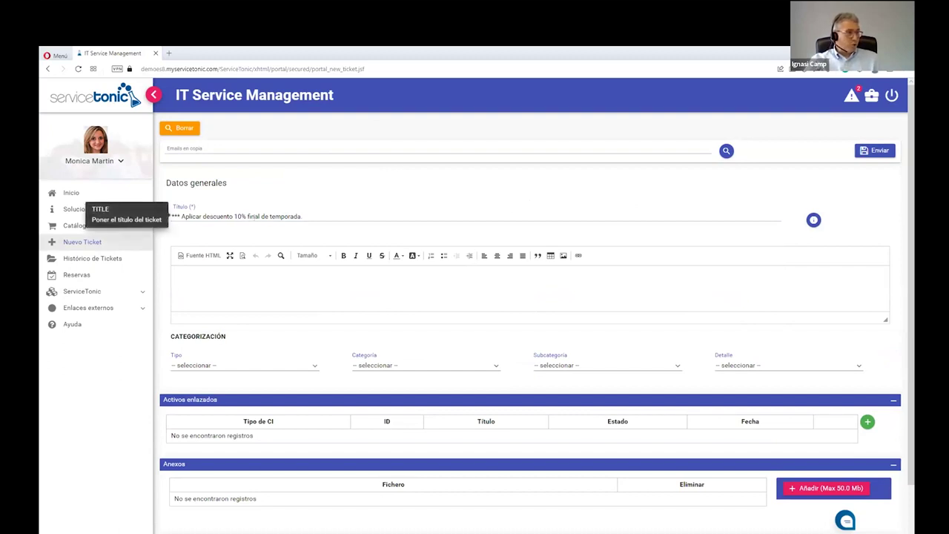
- Enter the description "Es descuento es para todos los productos de la línea Z y debe publicarse el martes 2 de mayo."
{"action": "left_click", "coordinate": [242, 291]}
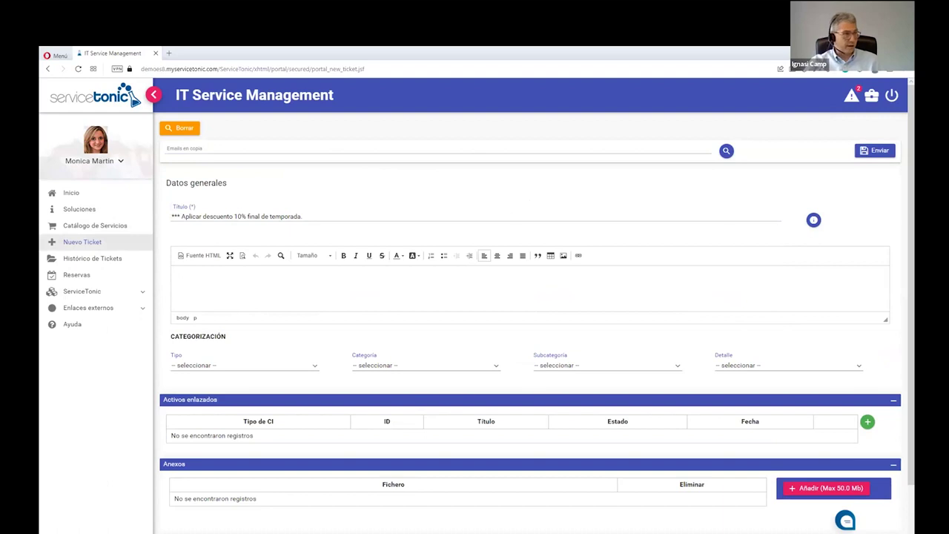
{"action": "type", "text": "Es descuento es para todos los productos de la línea Z y debe publicarse el martes 2 de mayo."}
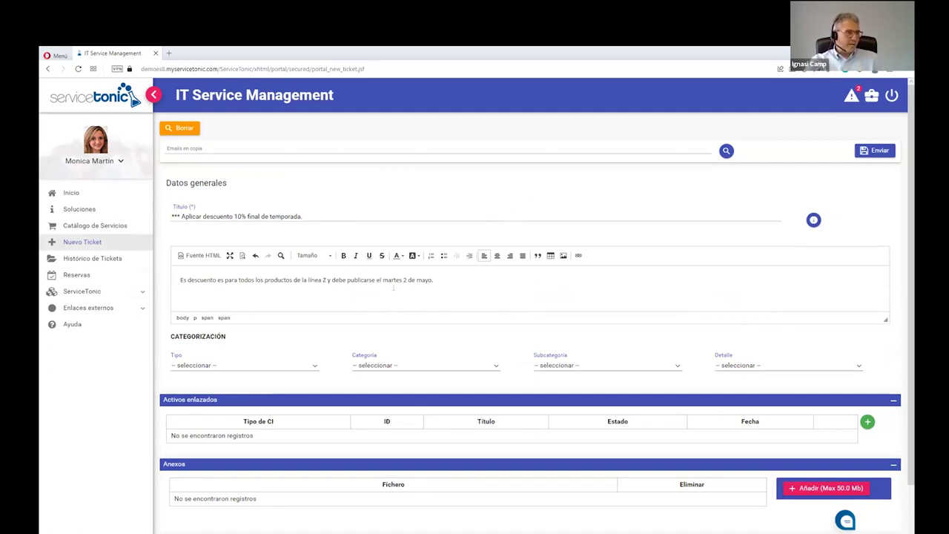
- Categorise the discount ticket as type Solicitud, category Software and subcategory Web corporativa, and submit it
{"action": "left_click", "coordinate": [241, 367]}
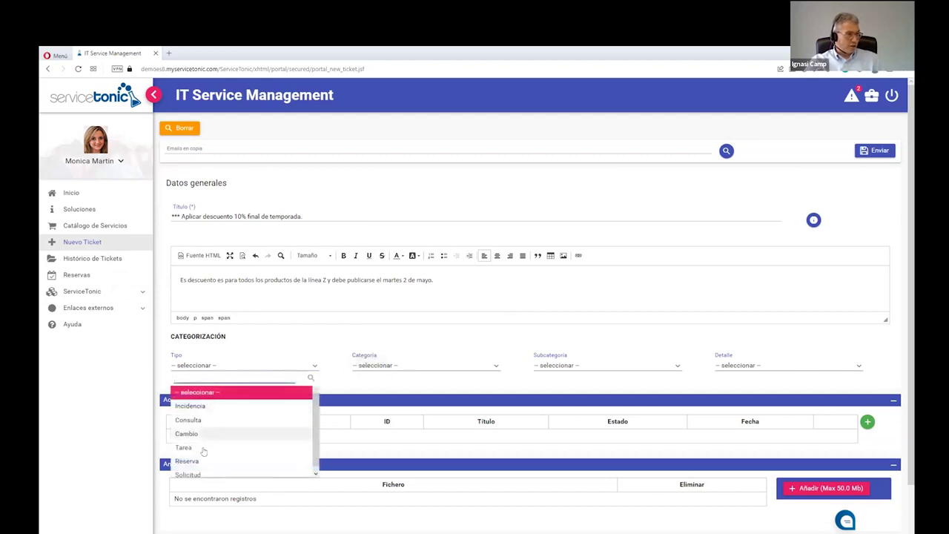
{"action": "left_click", "coordinate": [195, 475]}
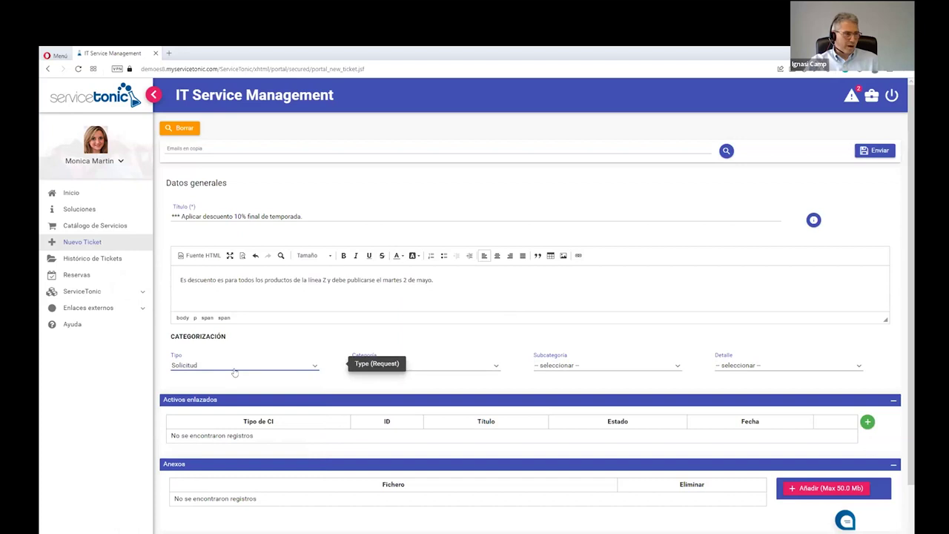
{"action": "left_click", "coordinate": [432, 369]}
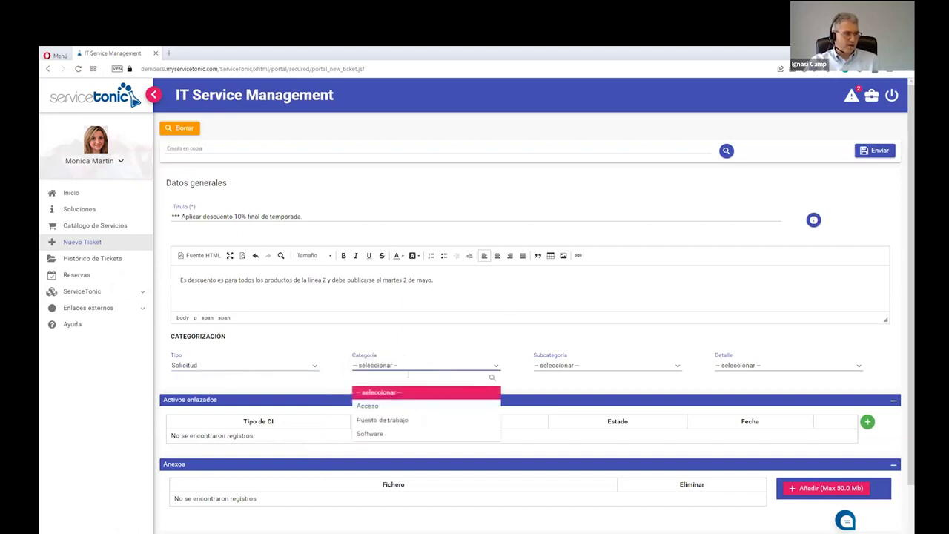
{"action": "left_click", "coordinate": [371, 434]}
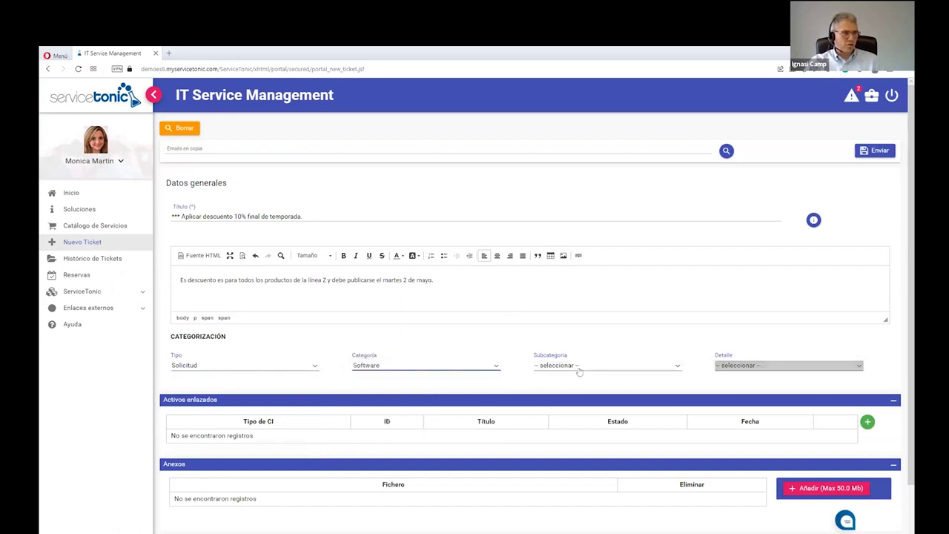
{"action": "left_click", "coordinate": [580, 368]}
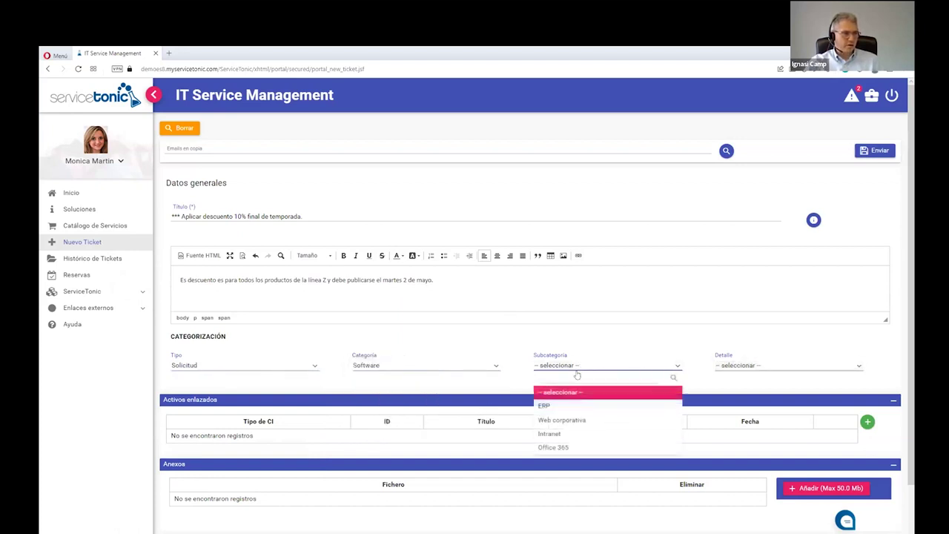
{"action": "left_click", "coordinate": [564, 420]}
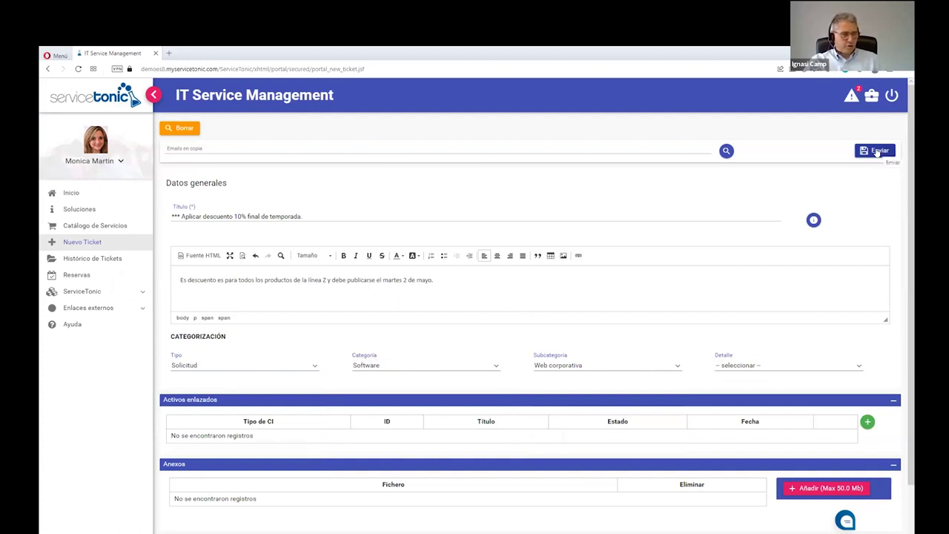
{"action": "left_click", "coordinate": [877, 152]}
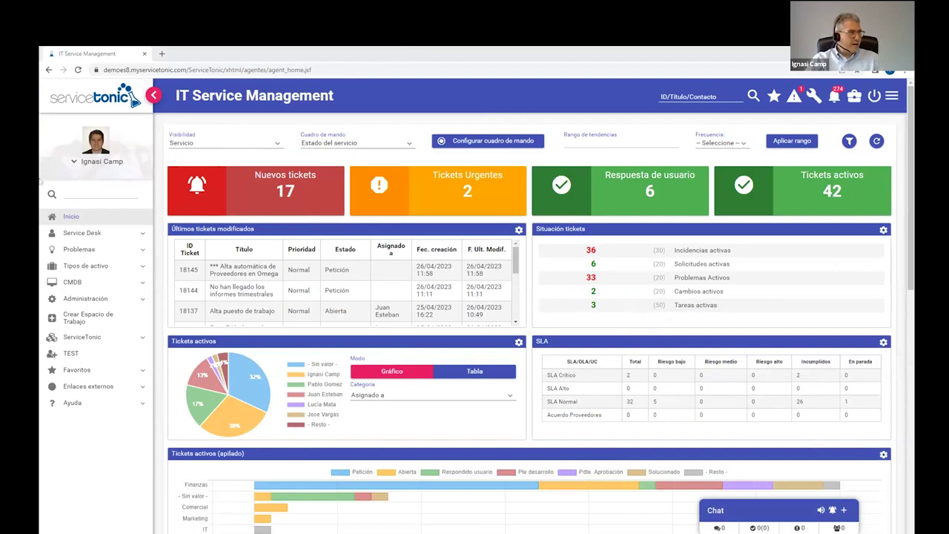
- Reload the agent's home dashboard and examine its latest tickets and the charts further down
{"action": "left_click", "coordinate": [71, 219]}
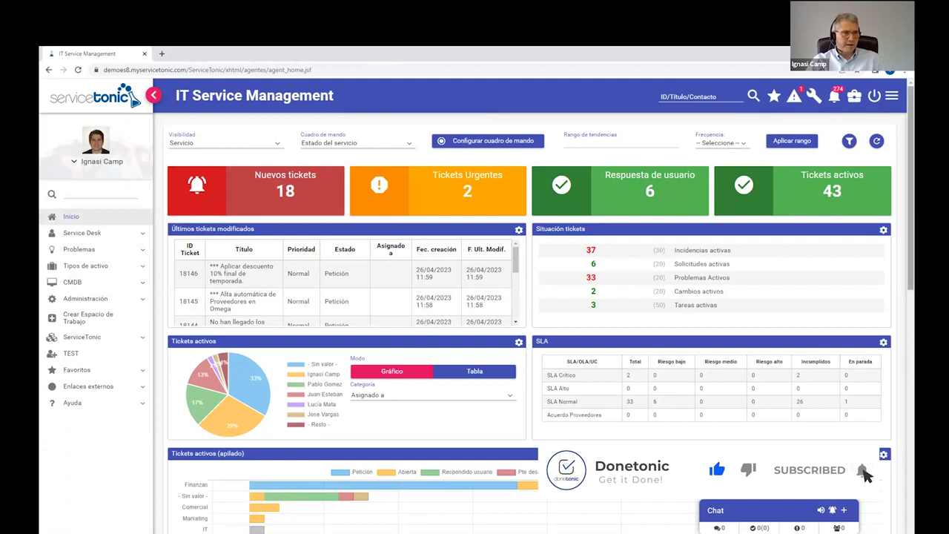
{"action": "scroll", "coordinate": [530, 323], "scroll_direction": "down", "scroll_amount": 5}
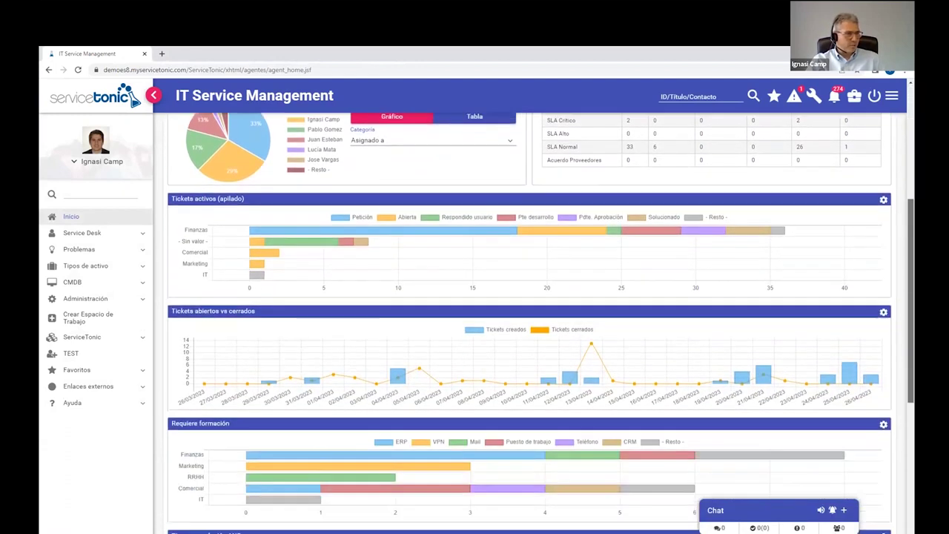
- Open the ticket "*** Alta automática de Proveedores en Omega" from the latest modified tickets and set its Estado to Pte desarrollo
{"action": "scroll", "coordinate": [530, 323], "scroll_direction": "down", "scroll_amount": 1}
{"action": "scroll", "coordinate": [529, 323], "scroll_direction": "up", "scroll_amount": 6}
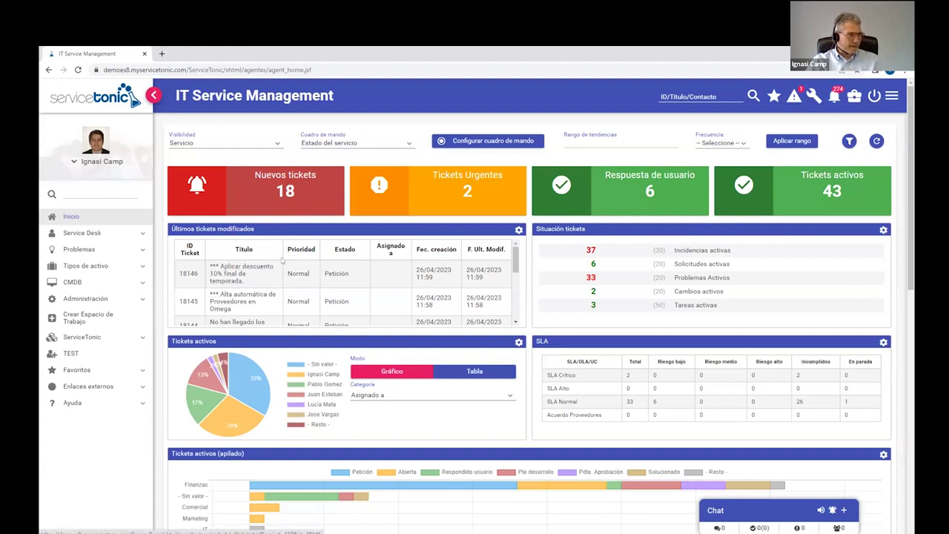
{"action": "left_click", "coordinate": [233, 301]}
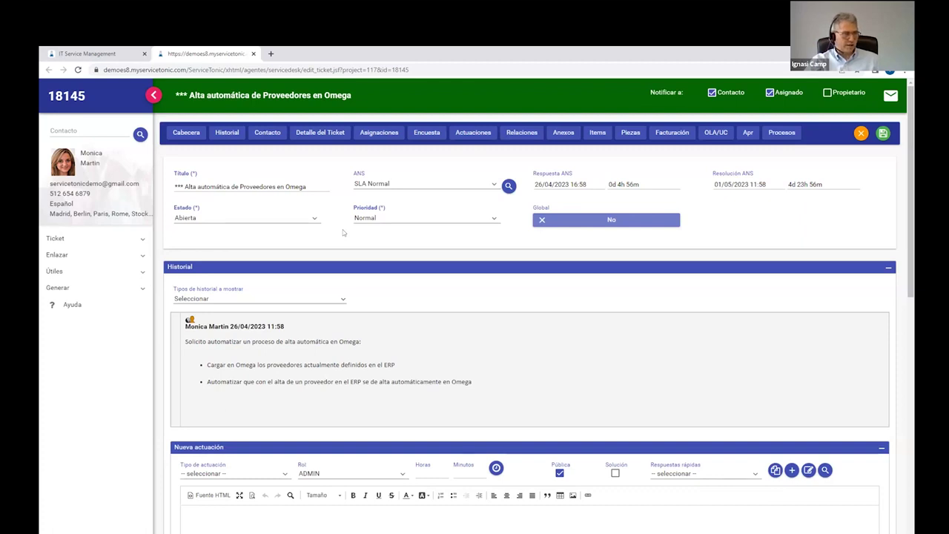
{"action": "left_click", "coordinate": [250, 221]}
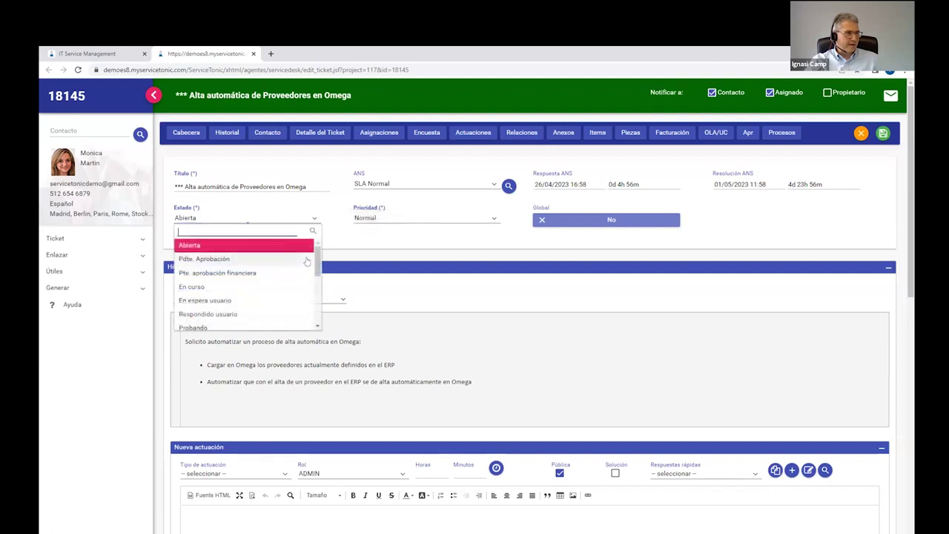
{"action": "scroll", "coordinate": [223, 289], "scroll_direction": "down", "scroll_amount": 5}
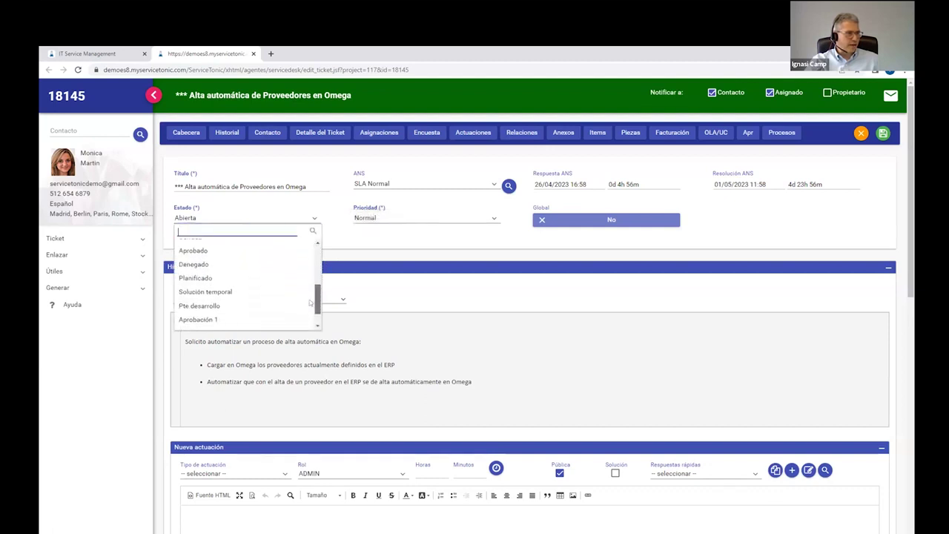
{"action": "left_click", "coordinate": [199, 294]}
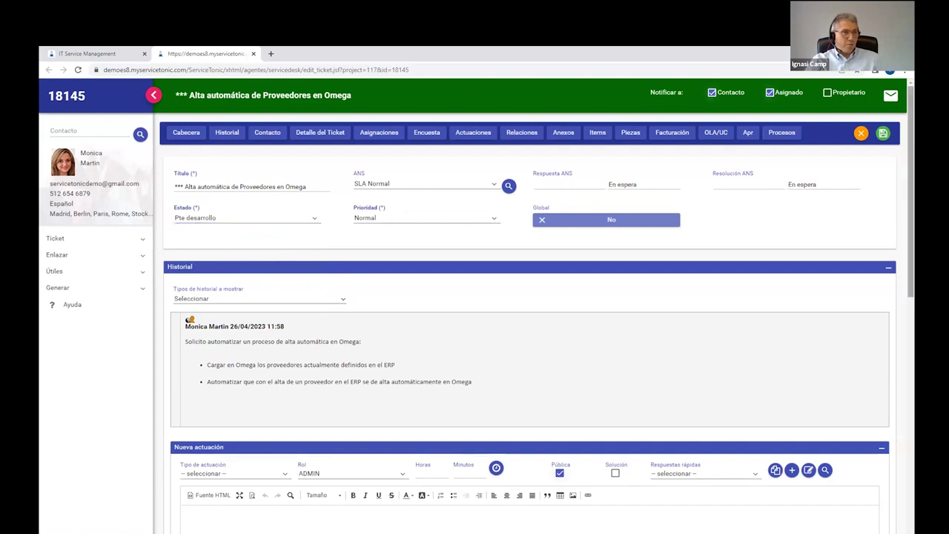
- Write the new actuación text "Hemos escalado esta solicitud al equipo de desarrollo." with "Saludos." on a separate line
{"action": "scroll", "coordinate": [295, 247], "scroll_direction": "down", "scroll_amount": 2}
{"action": "scroll", "coordinate": [211, 394], "scroll_direction": "down", "scroll_amount": 1}
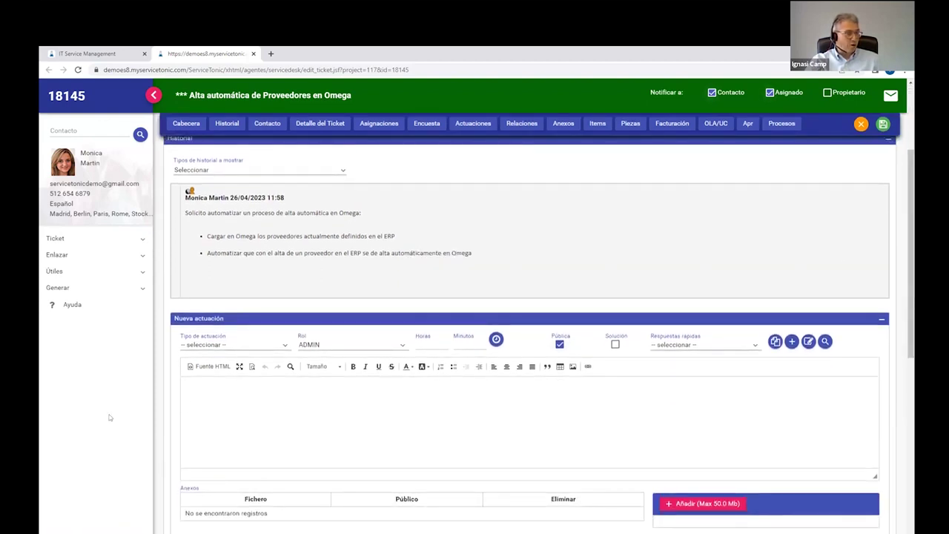
{"action": "left_click", "coordinate": [212, 394]}
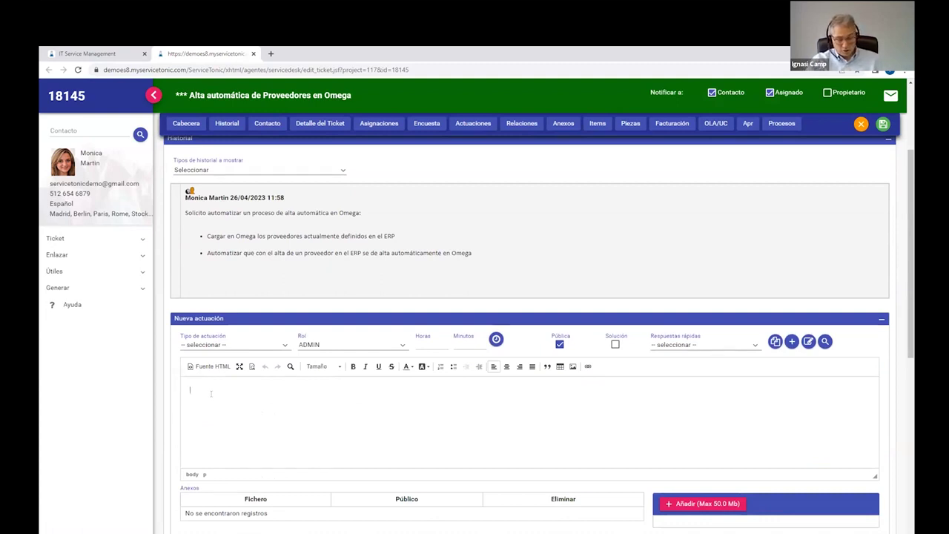
{"action": "type", "text": "Hemos escalaod"}
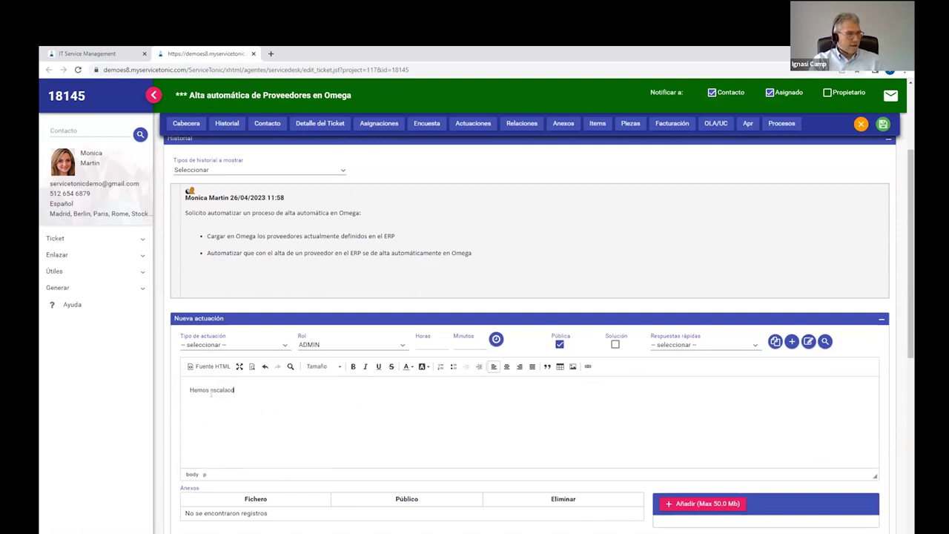
{"action": "key", "text": "BackSpace"}
{"action": "key", "text": "BackSpace"}
{"action": "type", "text": "do esta solicitud al equipo"}
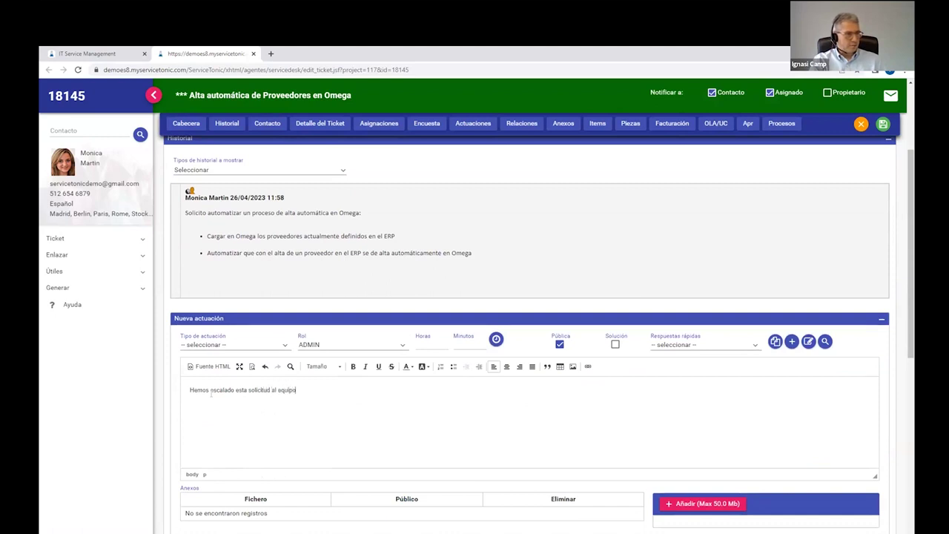
{"action": "type", "text": " de desarrollo"}
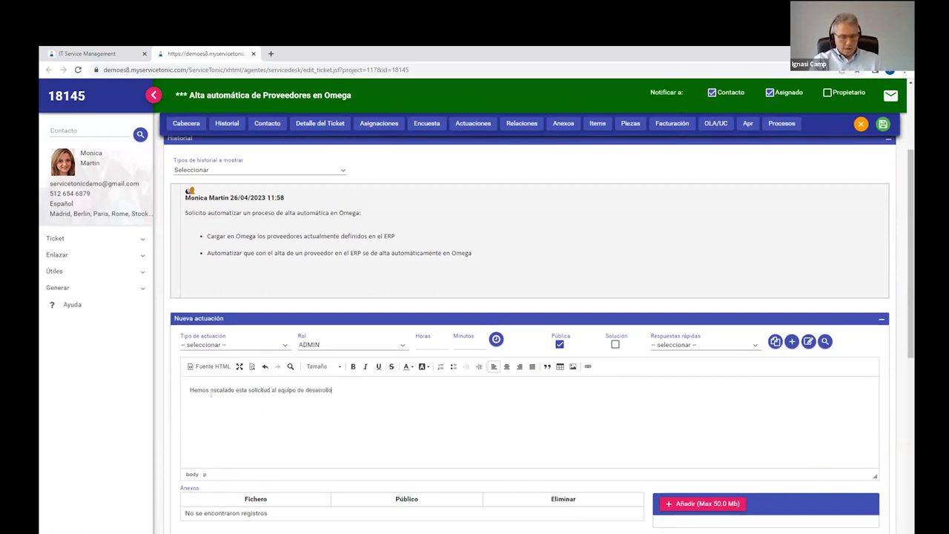
{"action": "type", "text": ".  Saludos."}
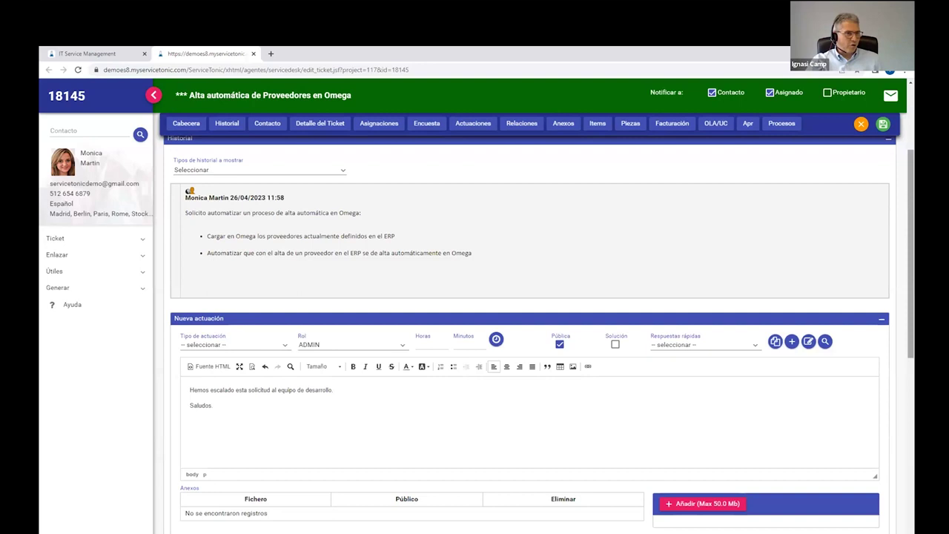
- Check the categorisation in the supplier ticket's details and save the ticket
{"action": "left_click_drag", "start_coordinate": [911, 252], "coordinate": [911, 381]}
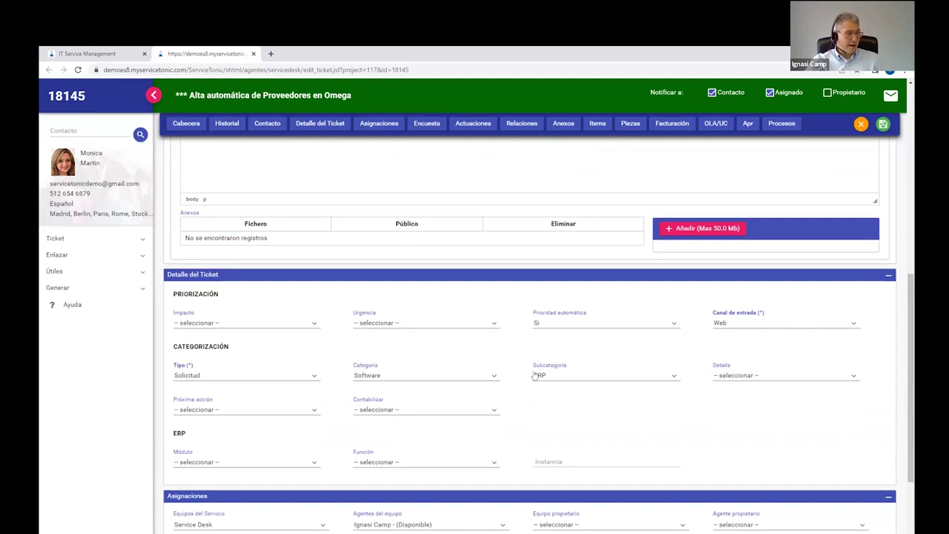
{"action": "left_click_drag", "start_coordinate": [911, 374], "coordinate": [911, 197]}
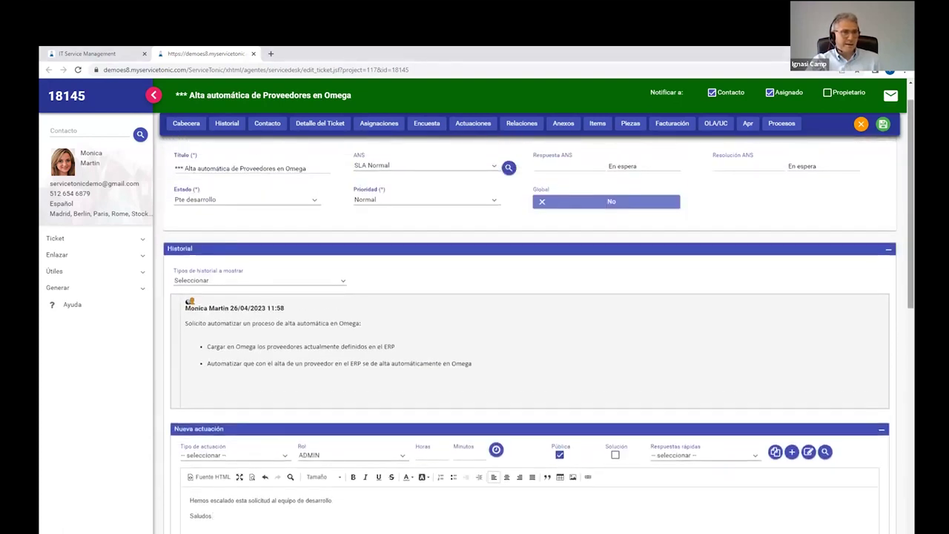
{"action": "left_click", "coordinate": [882, 124]}
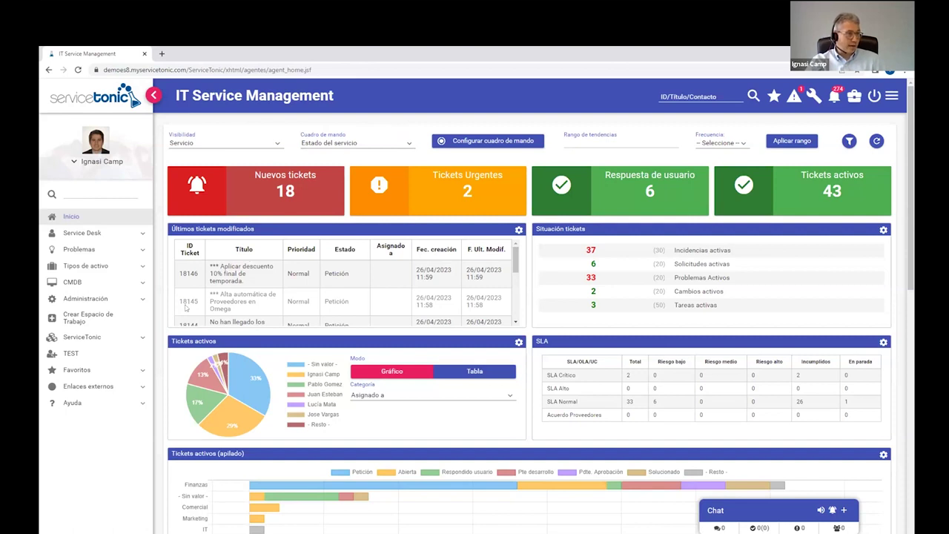
- Open the ticket "*** Aplicar descuento 10% final de temporada." and set its Estado to Pte desarrollo
{"action": "left_click", "coordinate": [221, 273]}
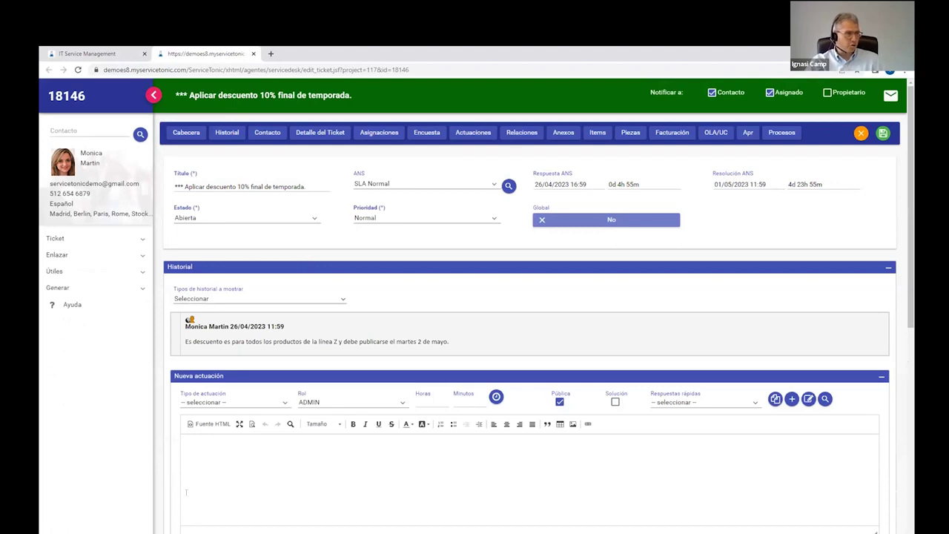
{"action": "left_click", "coordinate": [260, 219]}
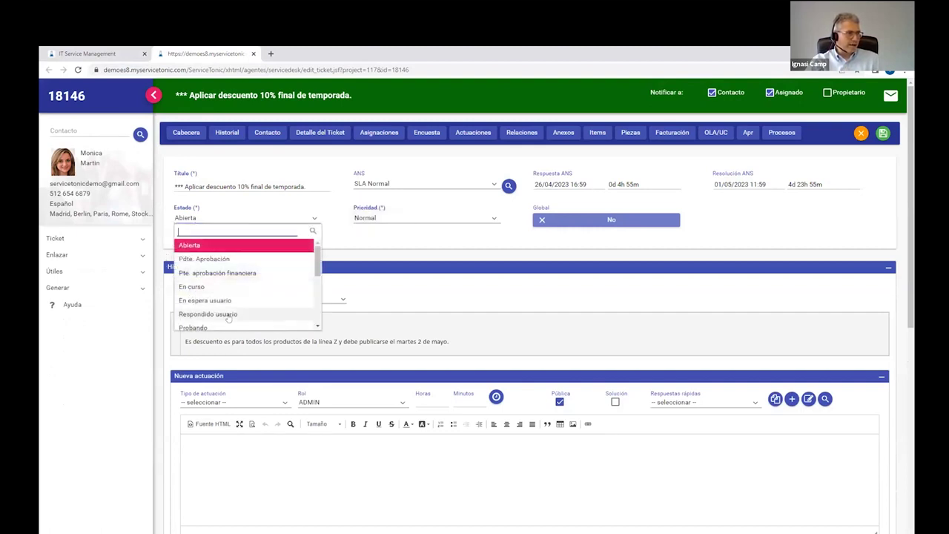
{"action": "scroll", "coordinate": [229, 317], "scroll_direction": "down", "scroll_amount": 5}
{"action": "scroll", "coordinate": [223, 317], "scroll_direction": "down", "scroll_amount": 2}
{"action": "left_click", "coordinate": [201, 316]}
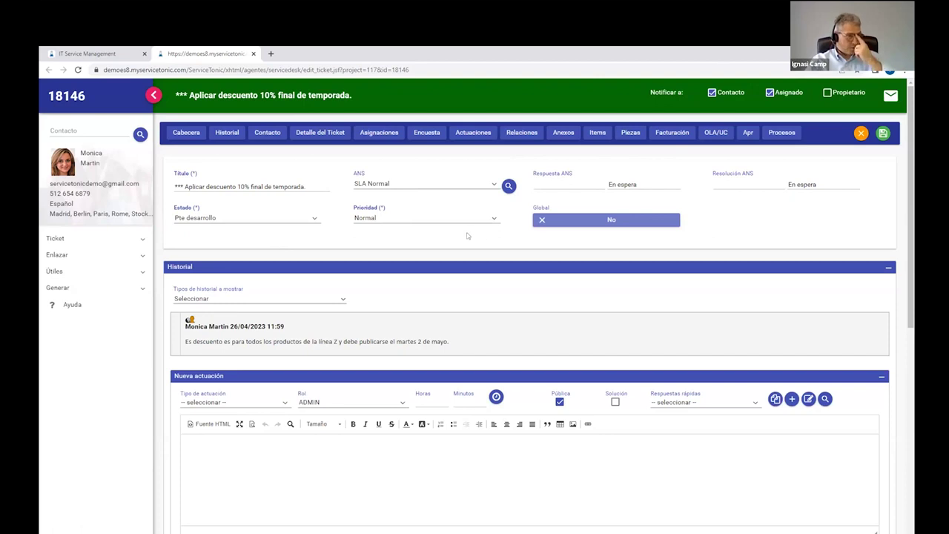
- Write "Solicitud escalada a equipo web" as the new actuación text of the discount ticket
{"action": "scroll", "coordinate": [589, 310], "scroll_direction": "down", "scroll_amount": 2}
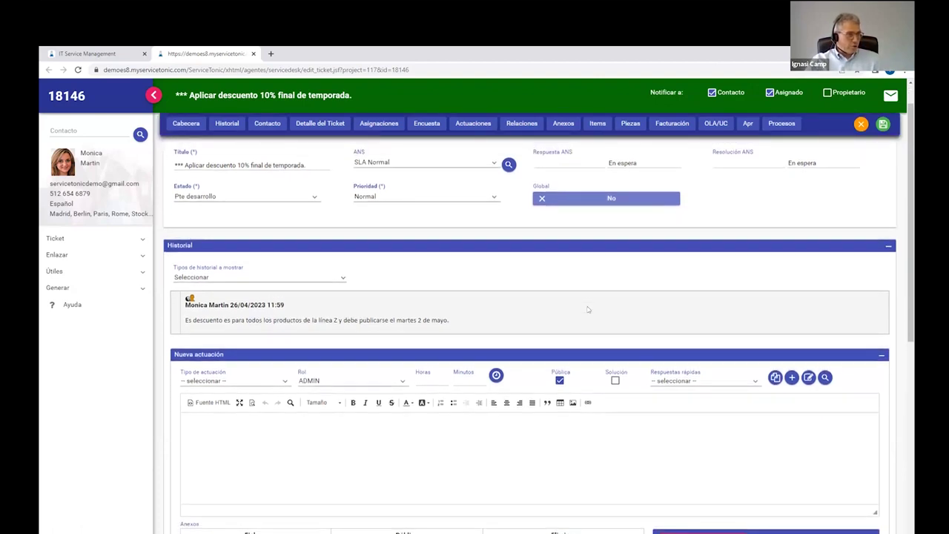
{"action": "scroll", "coordinate": [588, 310], "scroll_direction": "down", "scroll_amount": 1}
{"action": "left_click", "coordinate": [268, 333]}
{"action": "type", "text": "Solic"}
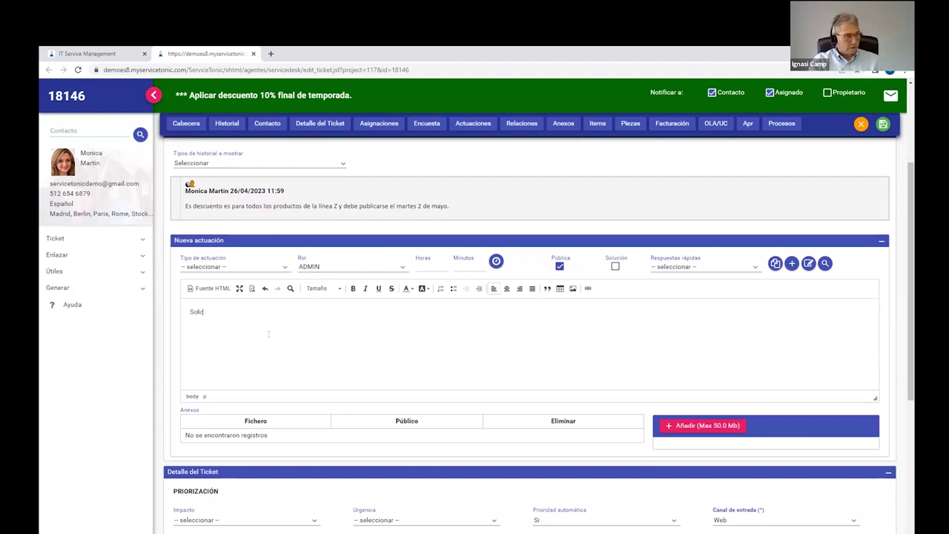
{"action": "type", "text": "itud escalad"}
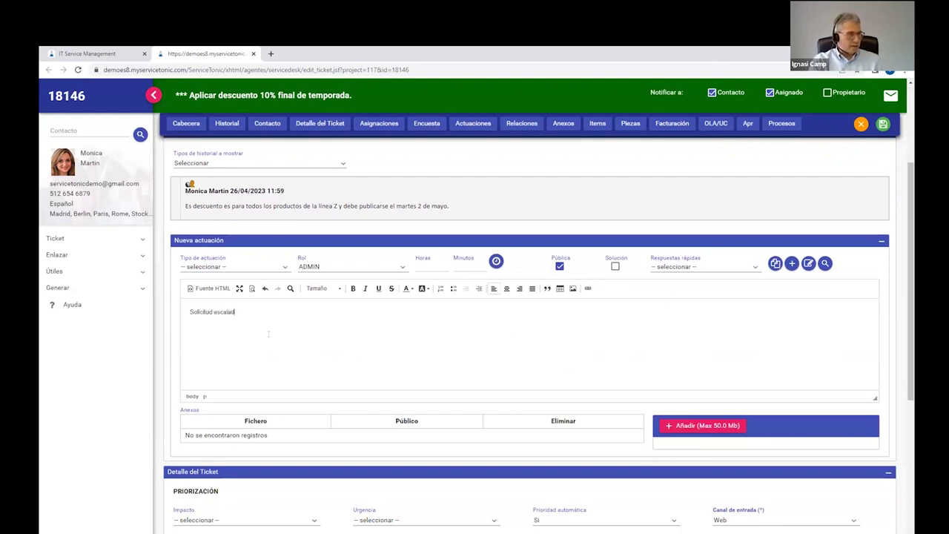
{"action": "type", "text": "a a equipo"}
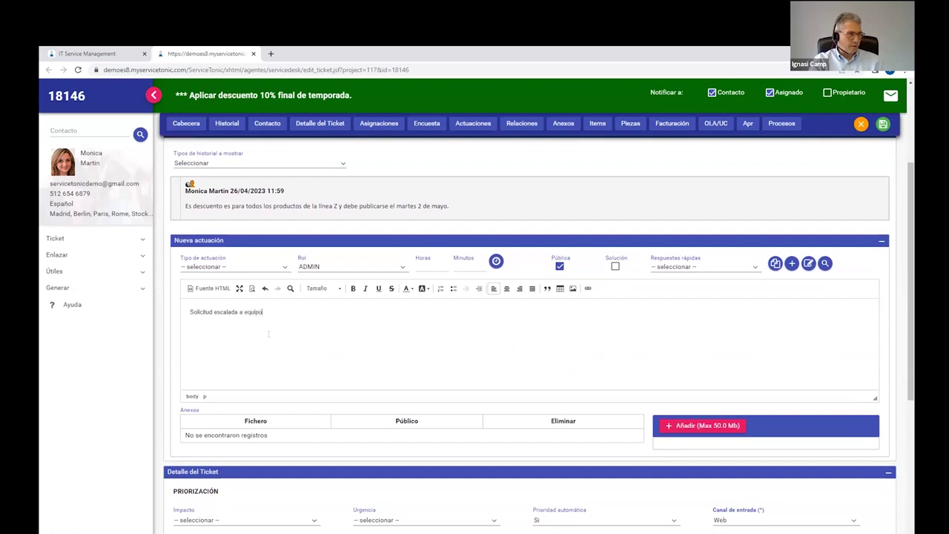
{"action": "type", "text": " web"}
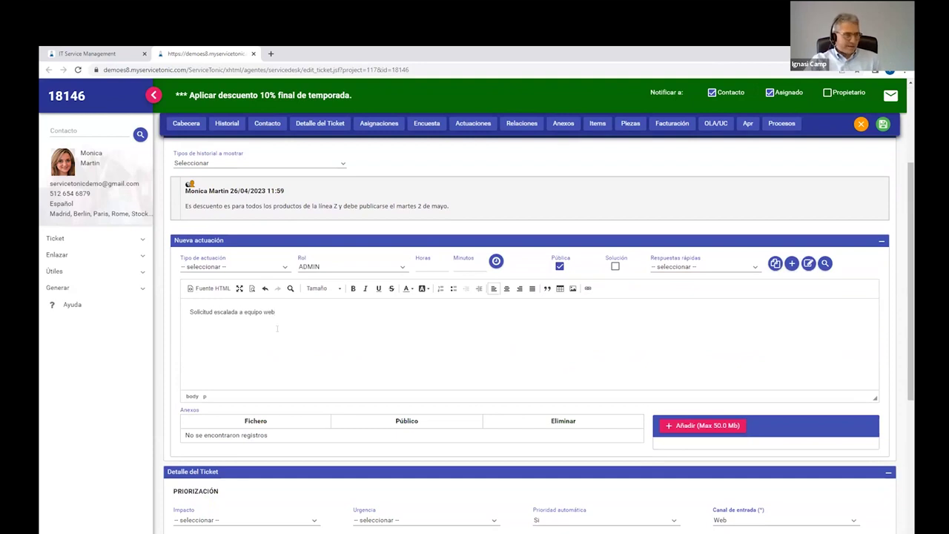
- Check the discount ticket's type, category and subcategory, and save the ticket
{"action": "scroll", "coordinate": [272, 331], "scroll_direction": "down", "scroll_amount": 1}
{"action": "scroll", "coordinate": [277, 329], "scroll_direction": "down", "scroll_amount": 2}
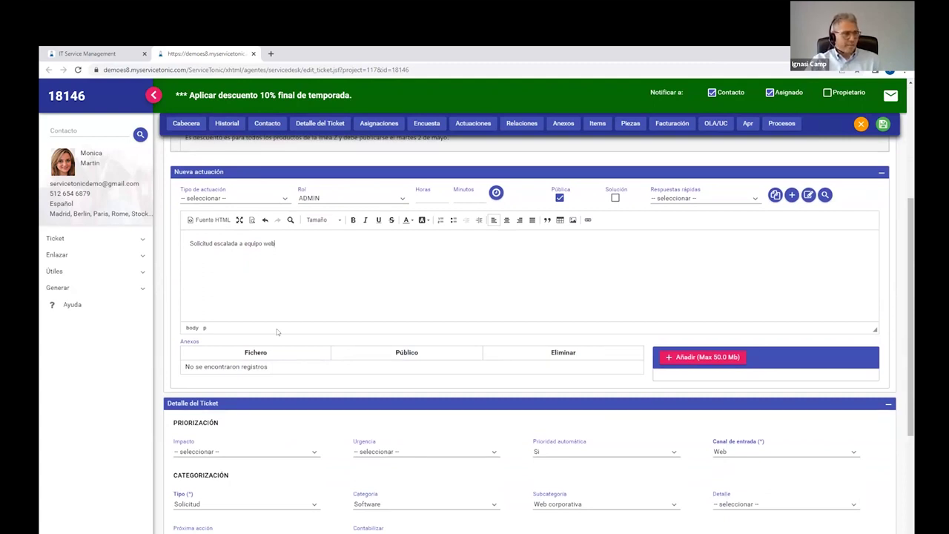
{"action": "scroll", "coordinate": [276, 332], "scroll_direction": "down", "scroll_amount": 5}
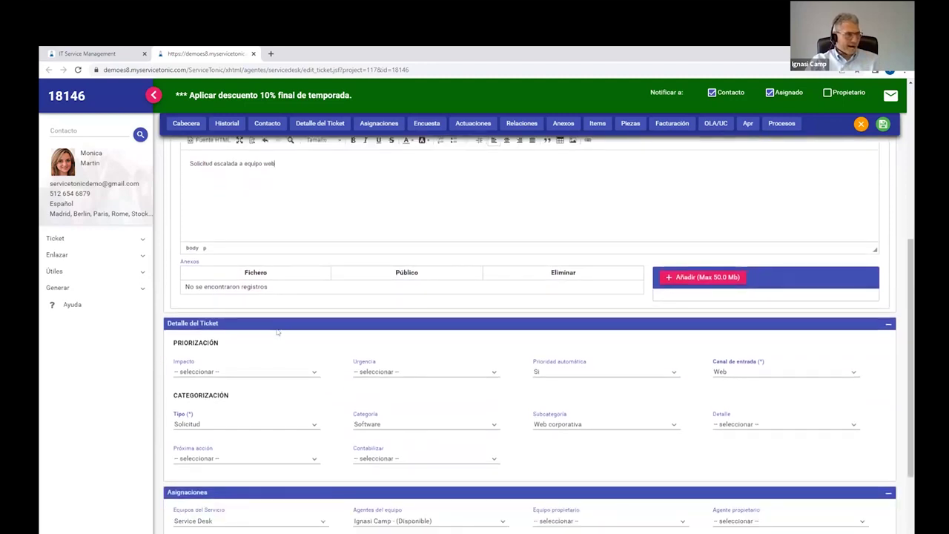
{"action": "scroll", "coordinate": [277, 331], "scroll_direction": "up", "scroll_amount": 1}
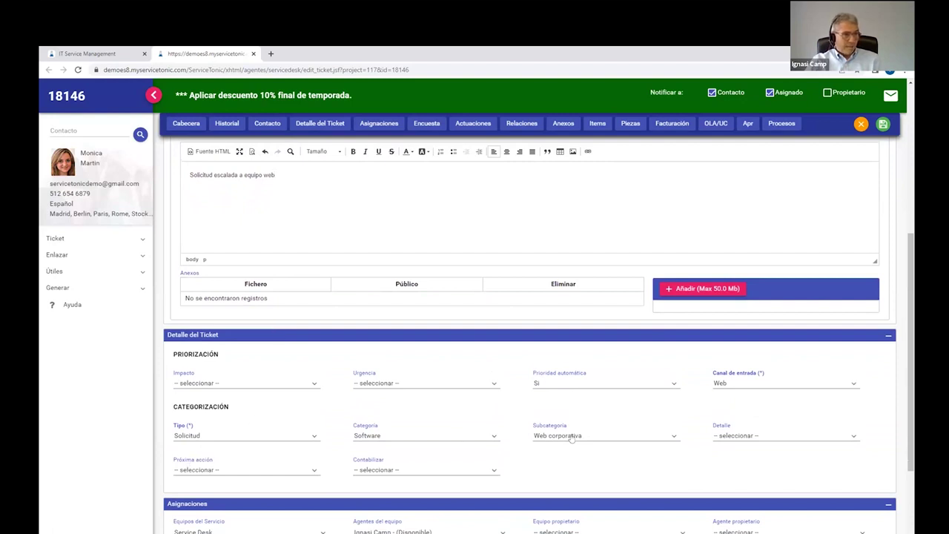
{"action": "left_click", "coordinate": [882, 124]}
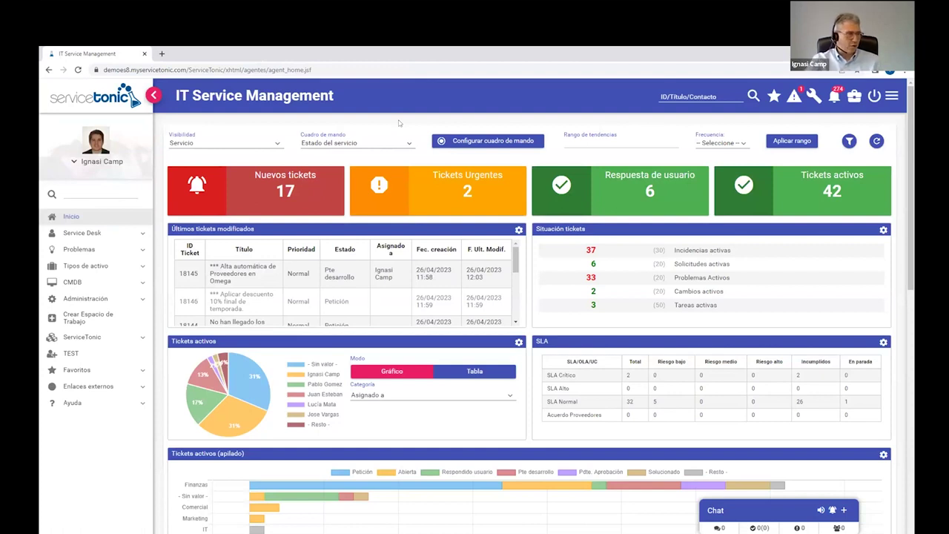
- Refresh the home dashboard, reopen the supplier registration ticket to review its state and history, and close it without saving
{"action": "left_click", "coordinate": [69, 223]}
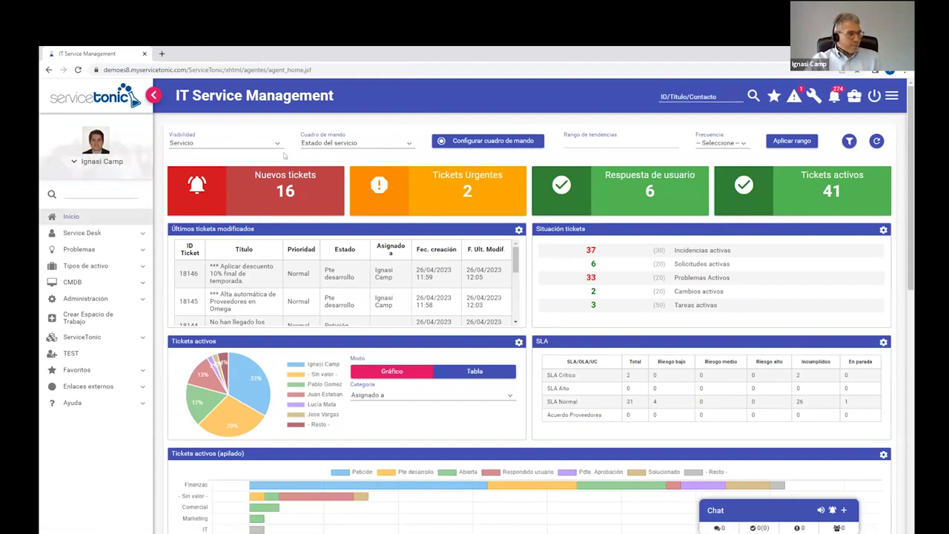
{"action": "left_click", "coordinate": [227, 301]}
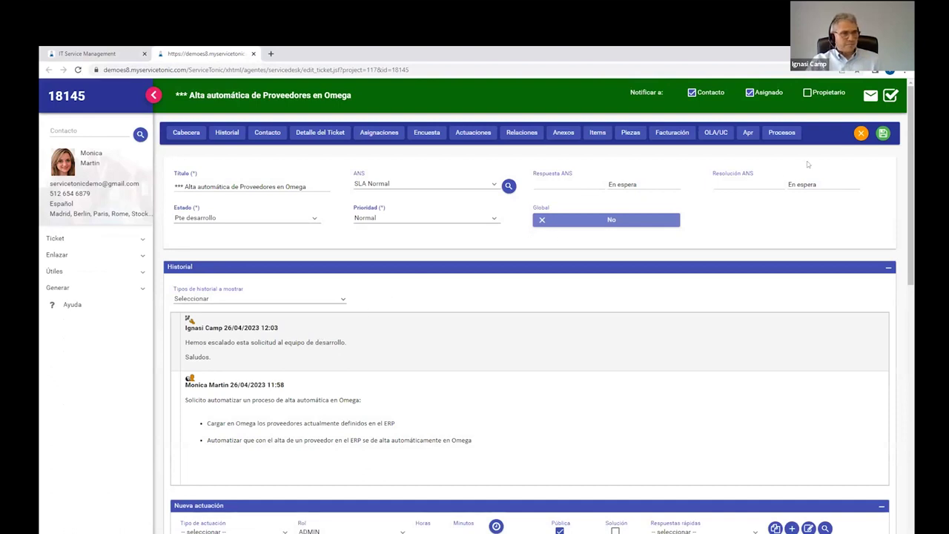
{"action": "left_click", "coordinate": [861, 134]}
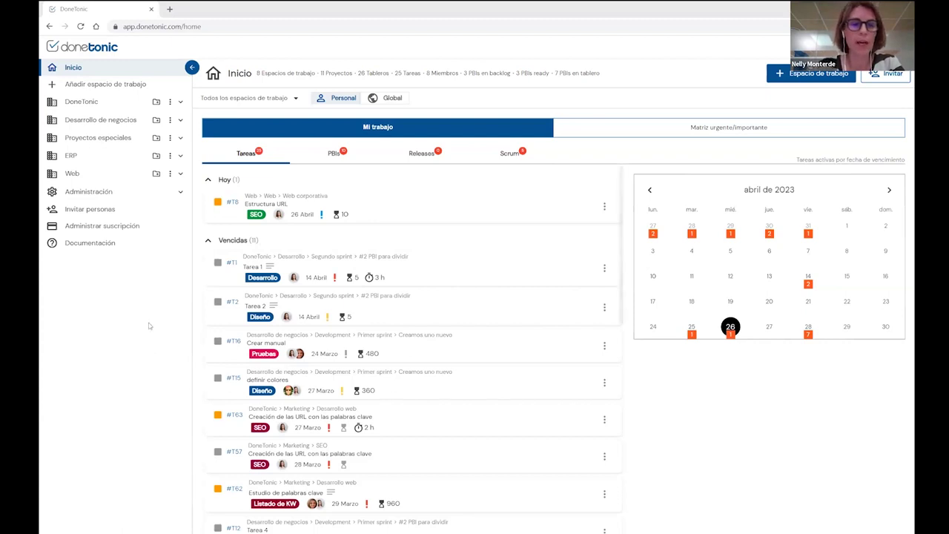
- In DoneTonic, open the Web corporativa board of the Web project and look for the escalated discount task
{"action": "left_click", "coordinate": [179, 175]}
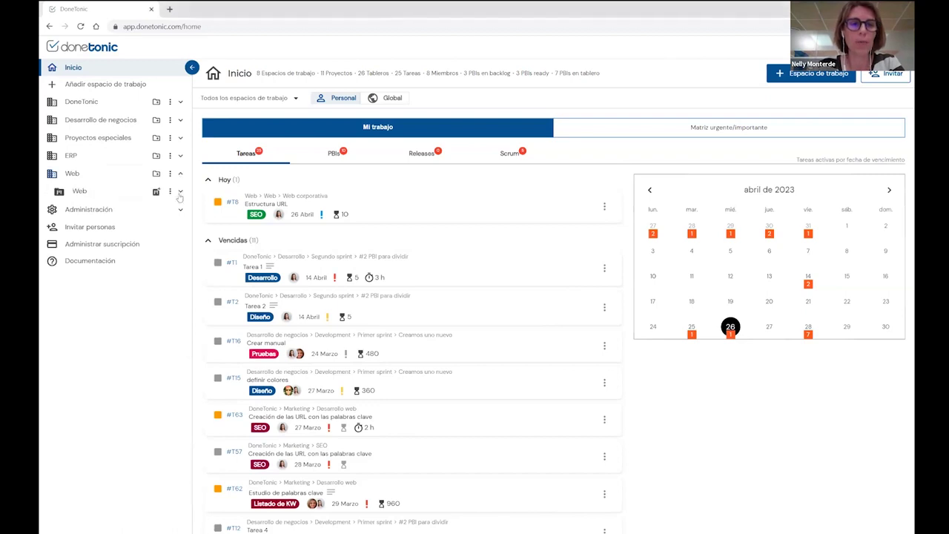
{"action": "left_click", "coordinate": [179, 192]}
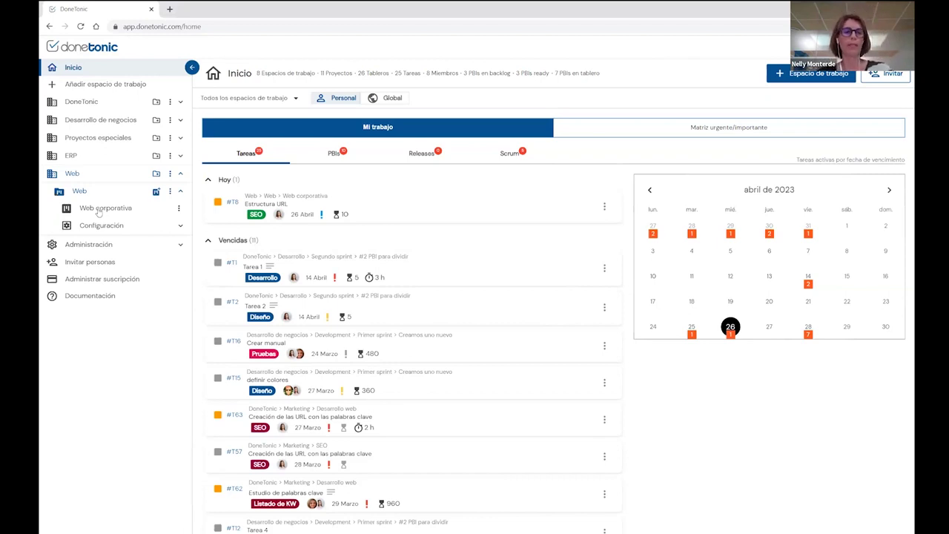
{"action": "left_click", "coordinate": [104, 208]}
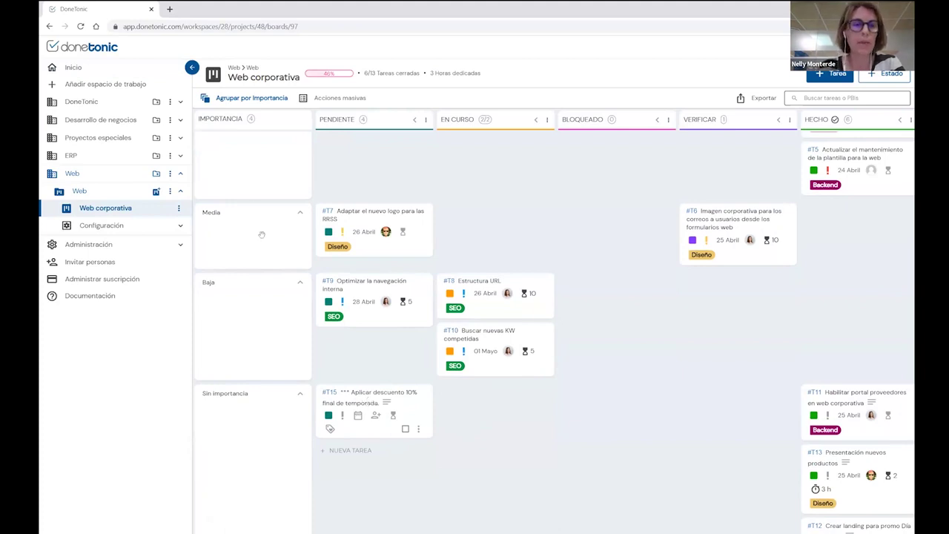
- Open the Backlog of the Desarrollo ERP project in the ERP workspace and look for the supplier registration PBI
{"action": "left_click", "coordinate": [181, 158]}
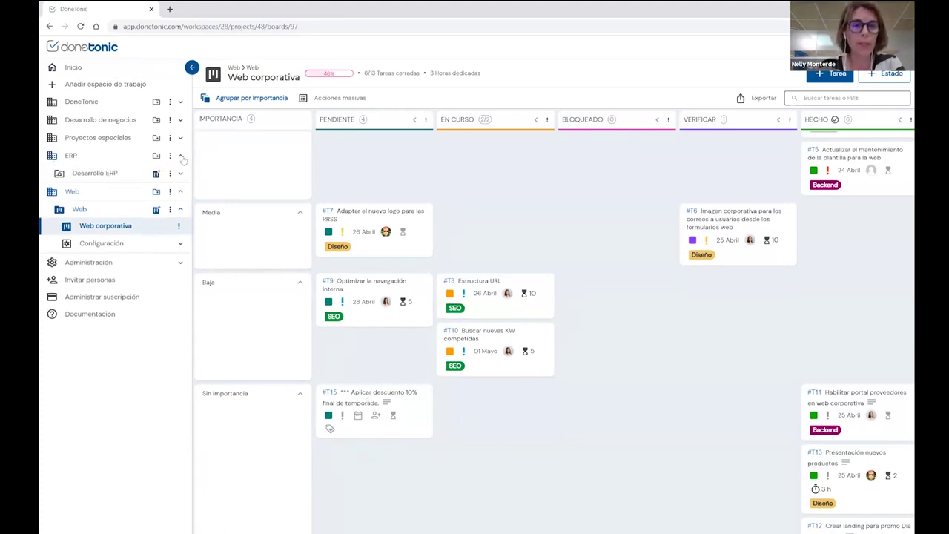
{"action": "left_click", "coordinate": [181, 175]}
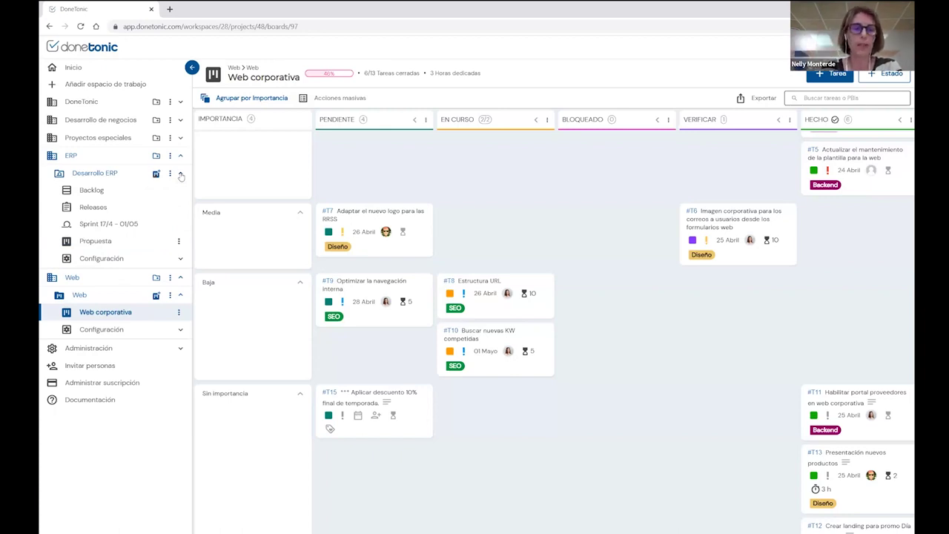
{"action": "left_click", "coordinate": [92, 192]}
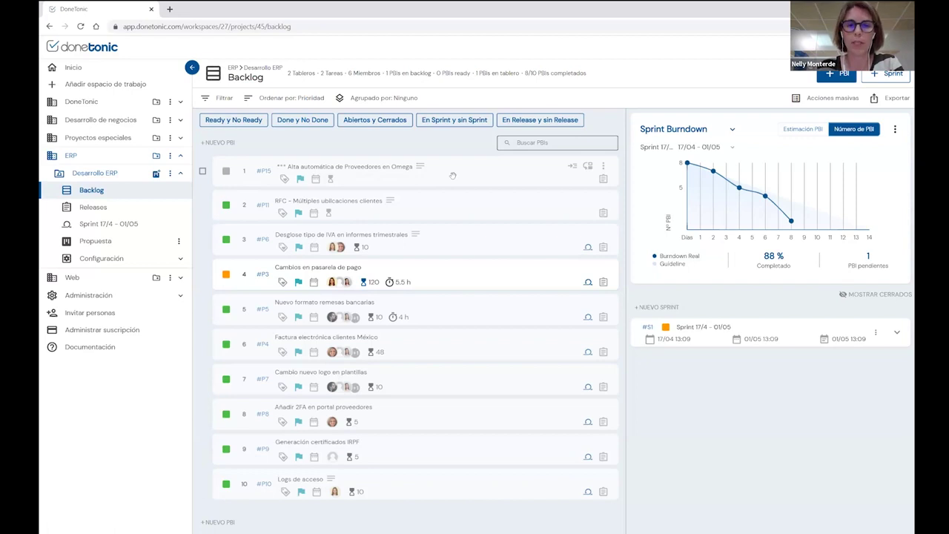
- Move the supplier registration PBI below "RFC - Múltiples ubicaciones clientes" in the backlog and check which actions are available for it
{"action": "left_click_drag", "start_coordinate": [453, 176], "coordinate": [457, 225]}
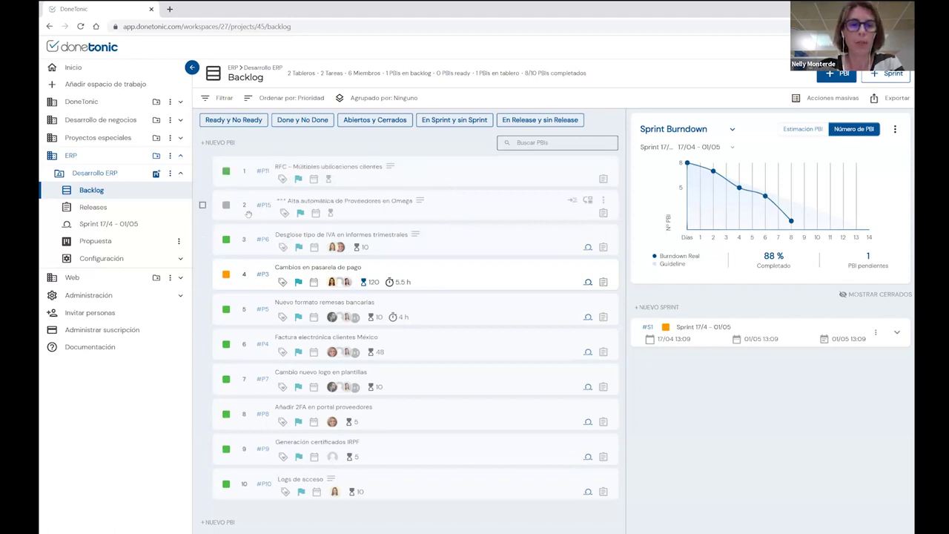
{"action": "left_click", "coordinate": [603, 202]}
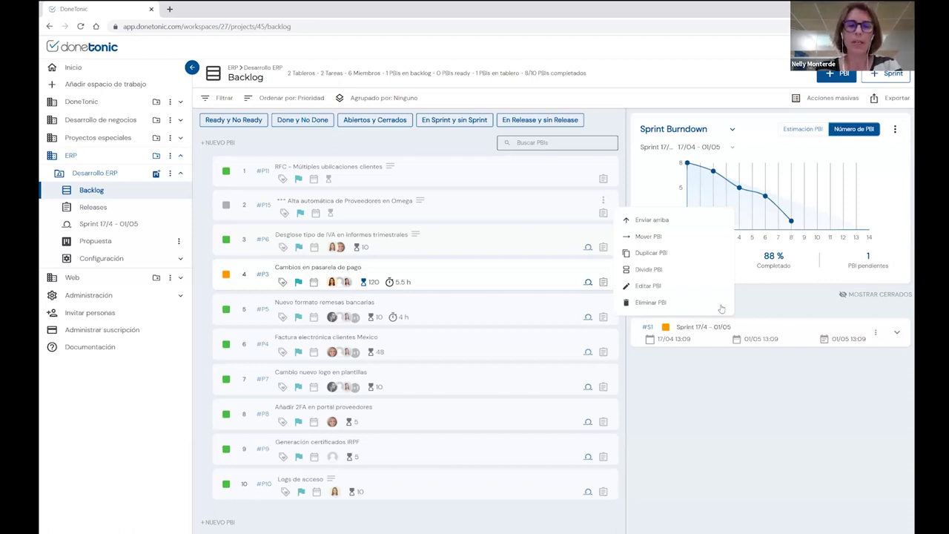
{"action": "left_click", "coordinate": [768, 306]}
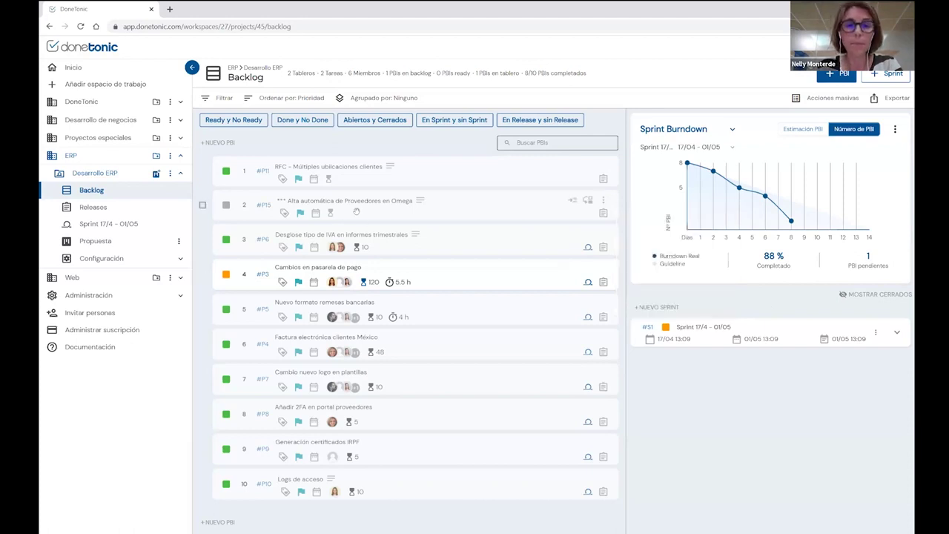
- Open the supplier registration PBI, read its linked ServiceTonic ticket with the request history, and return to the PBI details
{"action": "left_click", "coordinate": [357, 215]}
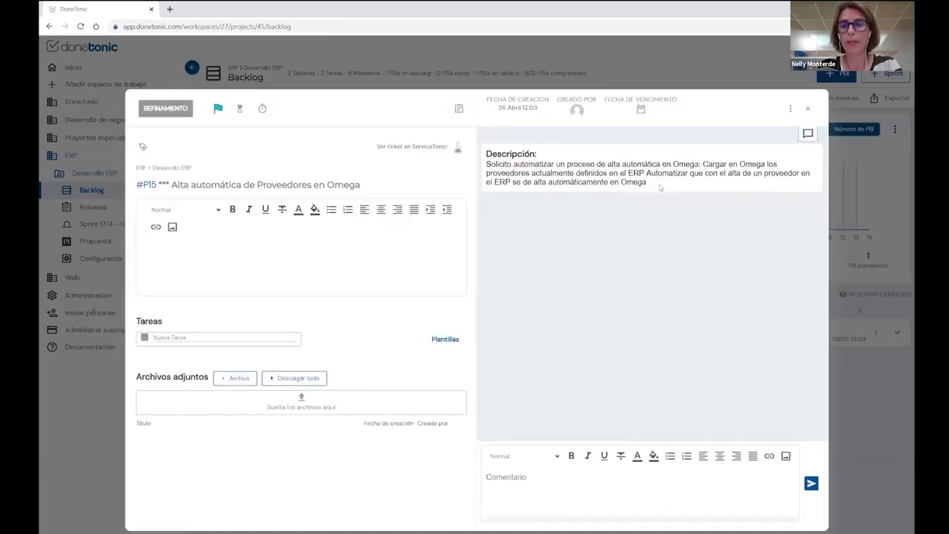
{"action": "left_click", "coordinate": [401, 150]}
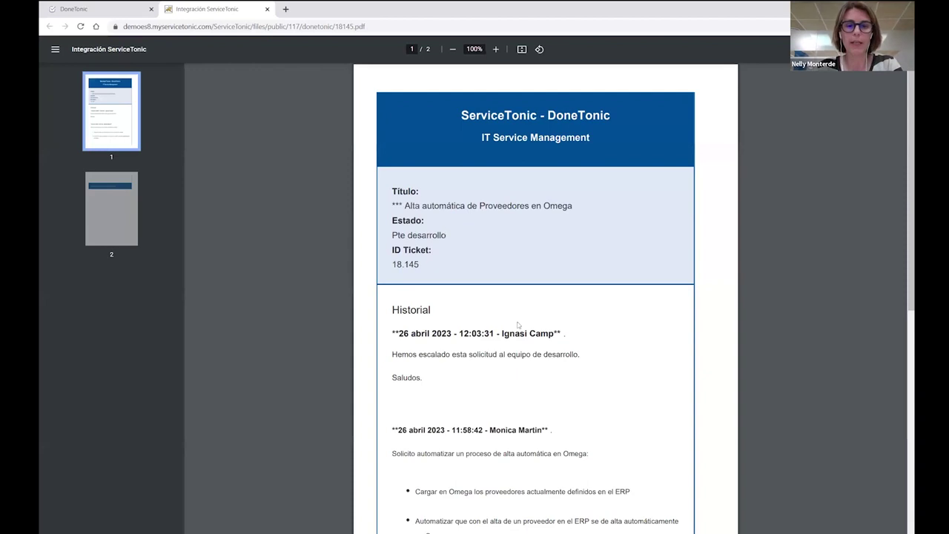
{"action": "scroll", "coordinate": [518, 325], "scroll_direction": "down", "scroll_amount": 3}
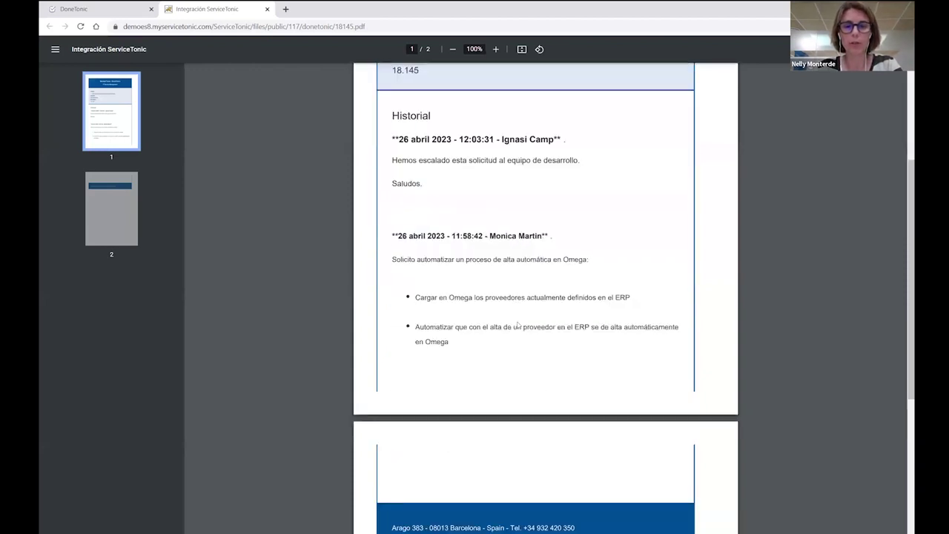
{"action": "scroll", "coordinate": [518, 325], "scroll_direction": "up", "scroll_amount": 3}
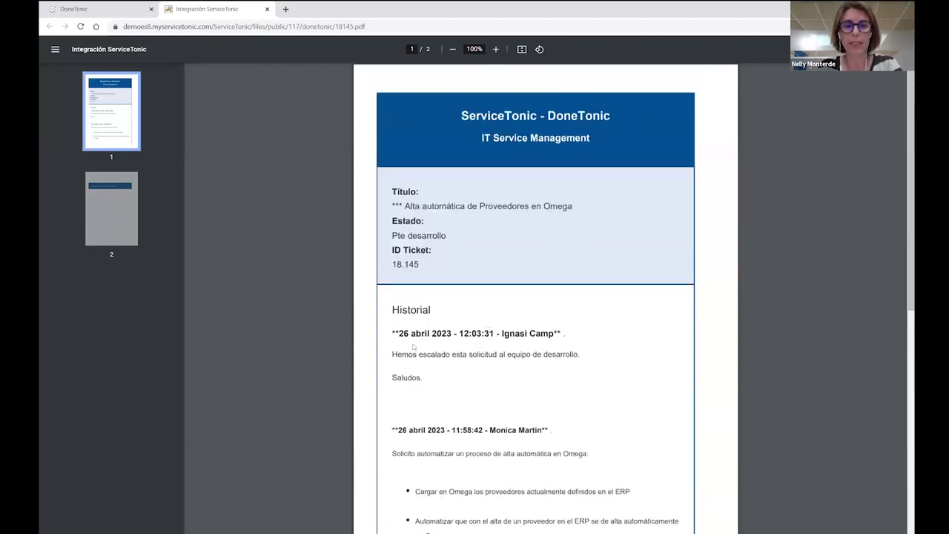
{"action": "left_click_drag", "start_coordinate": [398, 333], "coordinate": [502, 334]}
{"action": "left_click", "coordinate": [569, 362]}
{"action": "scroll", "coordinate": [569, 362], "scroll_direction": "down", "scroll_amount": 3}
{"action": "scroll", "coordinate": [569, 362], "scroll_direction": "up", "scroll_amount": 2}
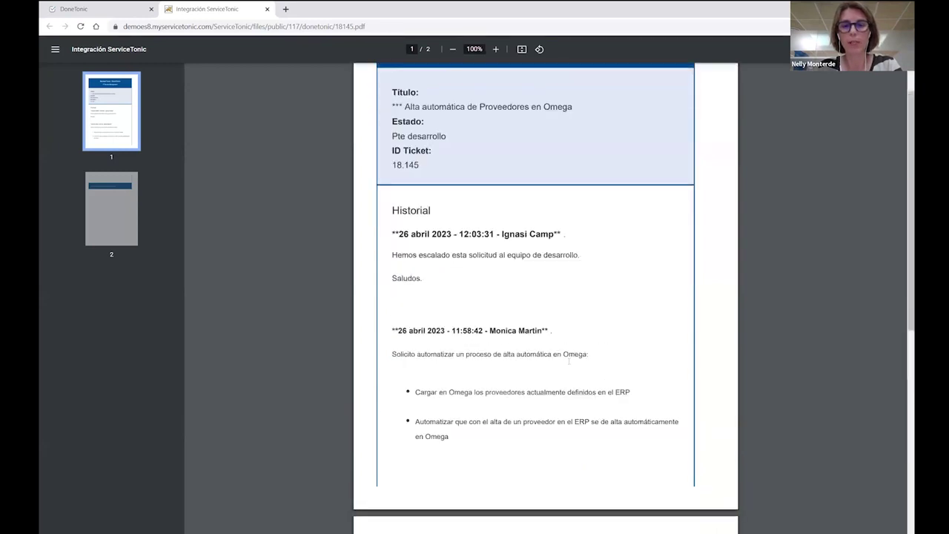
{"action": "left_click", "coordinate": [267, 10]}
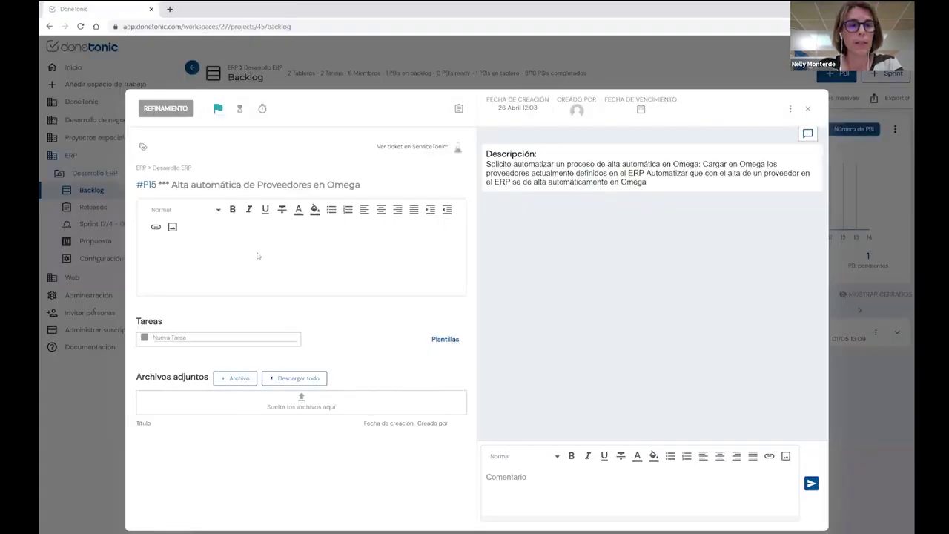
- Set the supplier registration PBI's estimate to 10 and its status to READY, and close its details
{"action": "left_click", "coordinate": [521, 488]}
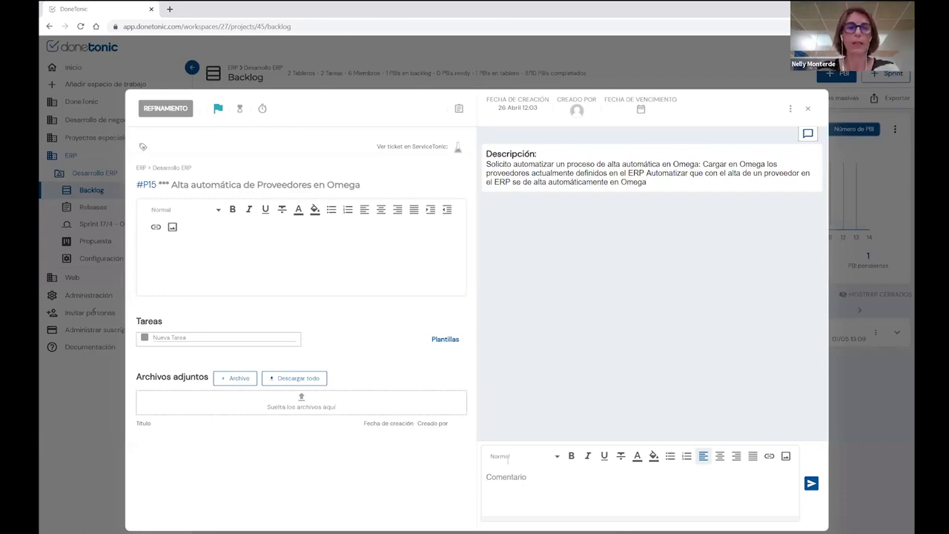
{"action": "left_click", "coordinate": [242, 110]}
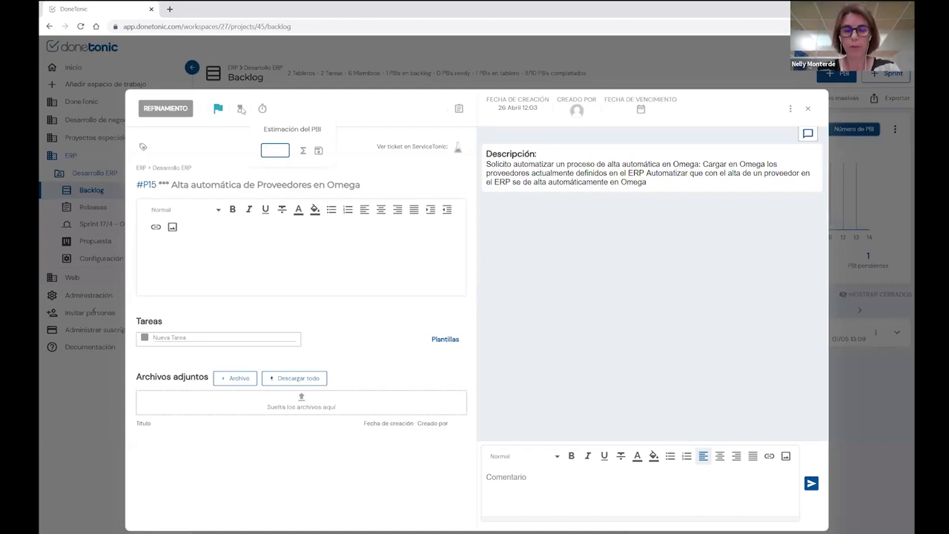
{"action": "type", "text": "10"}
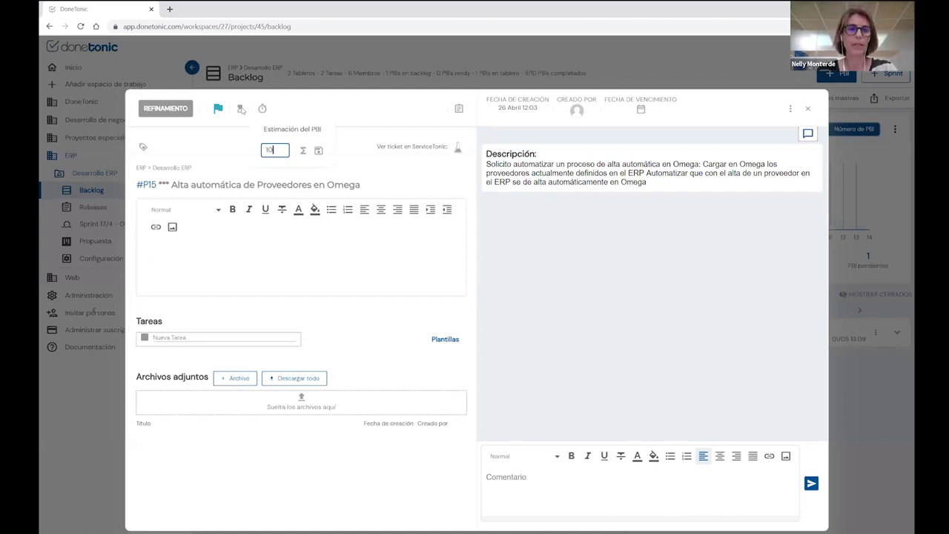
{"action": "left_click", "coordinate": [318, 151]}
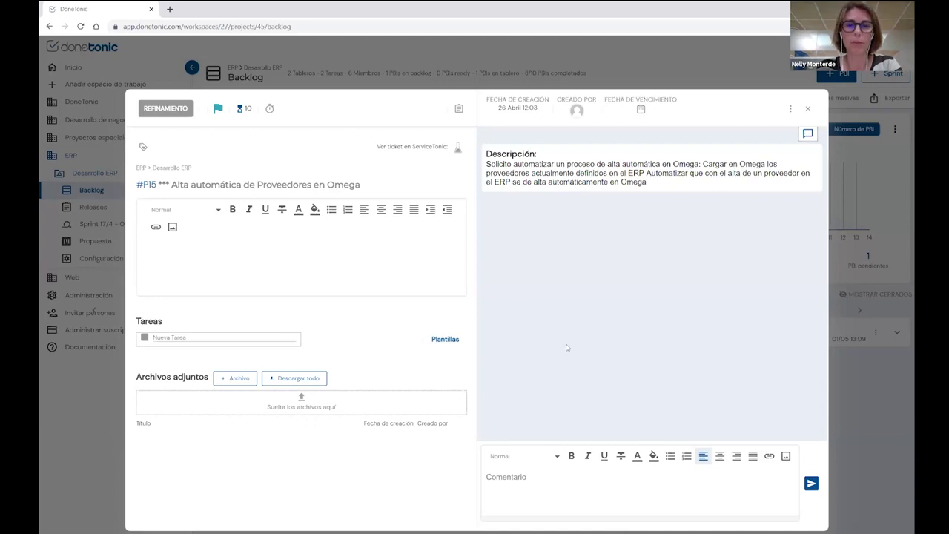
{"action": "left_click", "coordinate": [173, 110]}
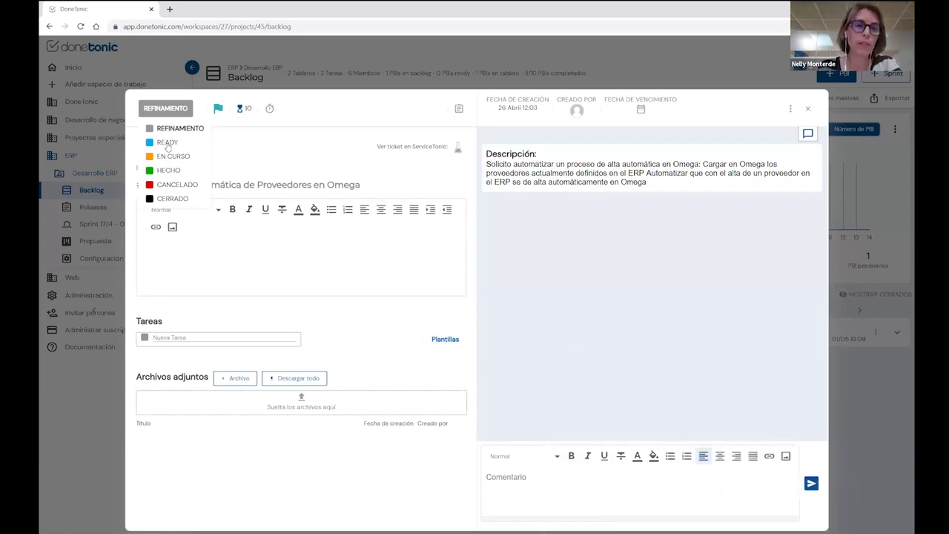
{"action": "left_click", "coordinate": [167, 145]}
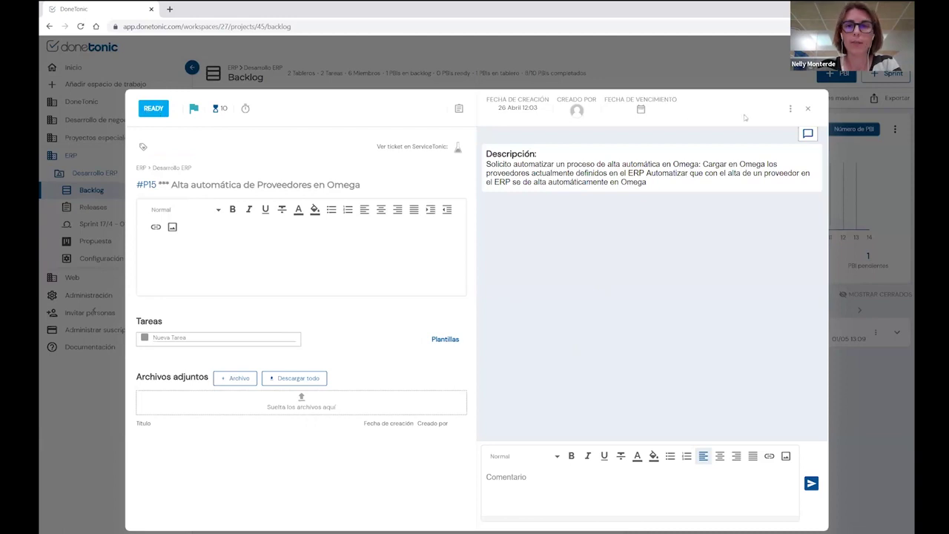
{"action": "left_click", "coordinate": [888, 301]}
- Add the supplier registration PBI to the start of Sprint 17/4 - 01/05 and check the statuses of the sprint's PBIs
{"action": "left_click", "coordinate": [900, 333]}
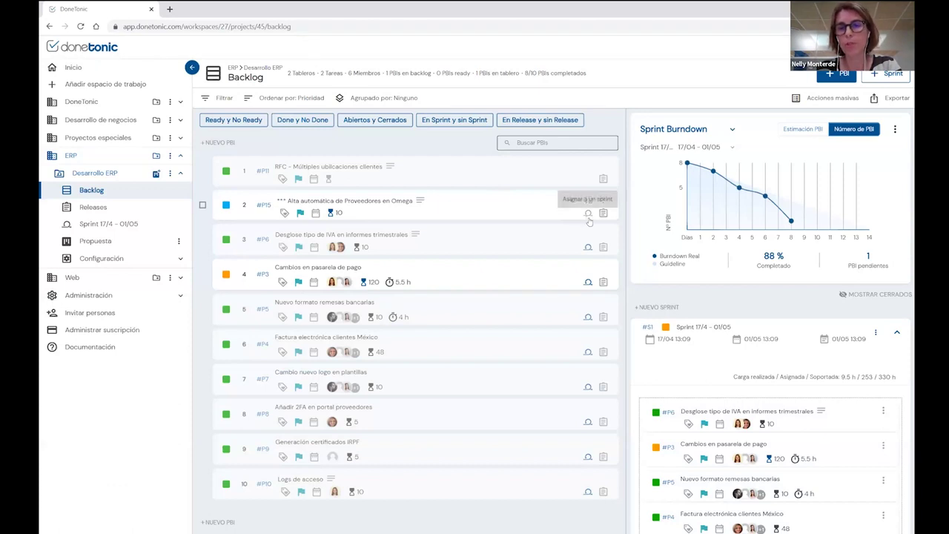
{"action": "left_click_drag", "start_coordinate": [480, 206], "coordinate": [715, 412]}
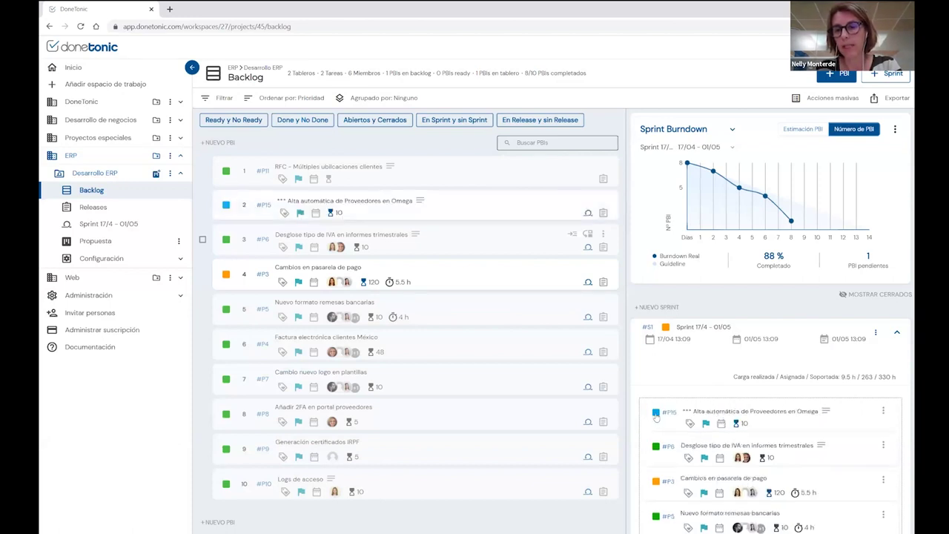
{"action": "scroll", "coordinate": [665, 335], "scroll_direction": "down", "scroll_amount": 2}
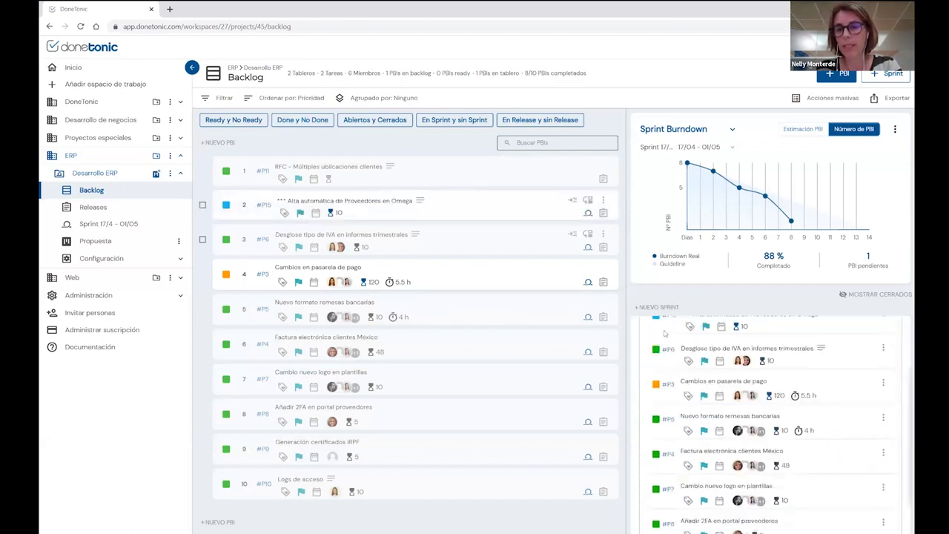
{"action": "scroll", "coordinate": [665, 335], "scroll_direction": "up", "scroll_amount": 3}
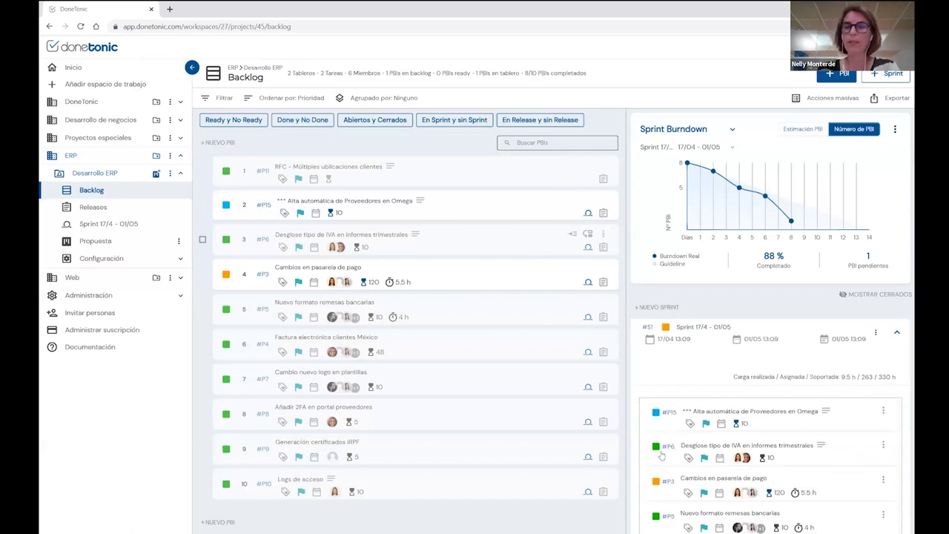
{"action": "mouse_move", "coordinate": [657, 485]}
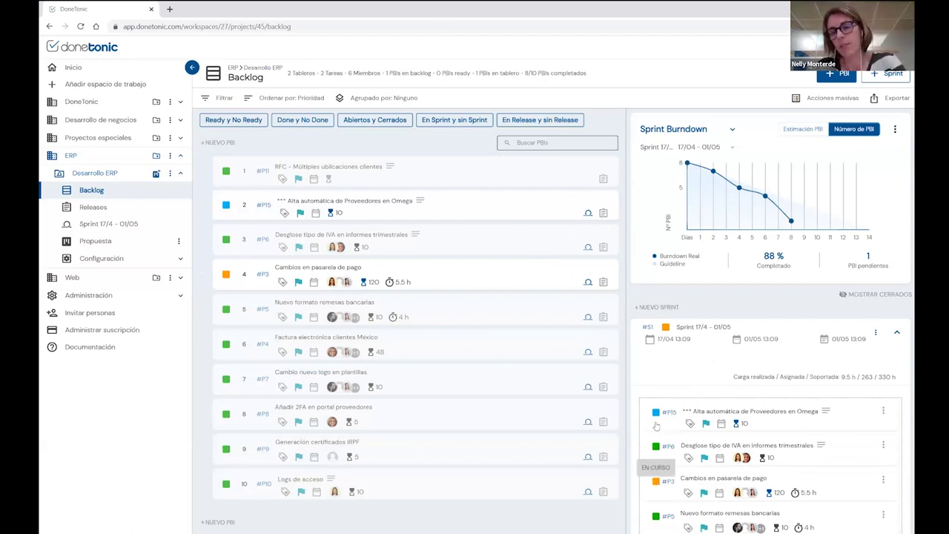
{"action": "mouse_move", "coordinate": [658, 419]}
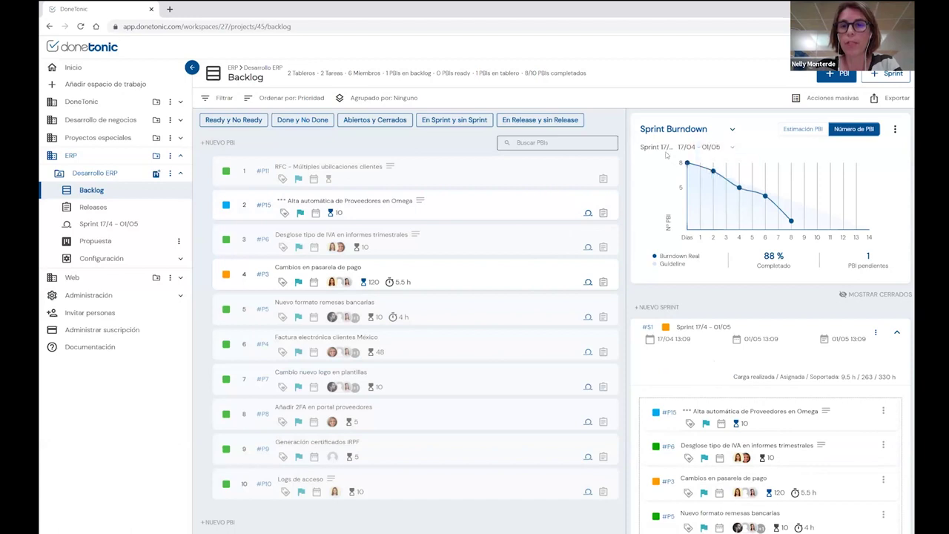
- Show the Sprint Burndown chart by PBI estimate and examine the sprint's progress
{"action": "mouse_move", "coordinate": [768, 202]}
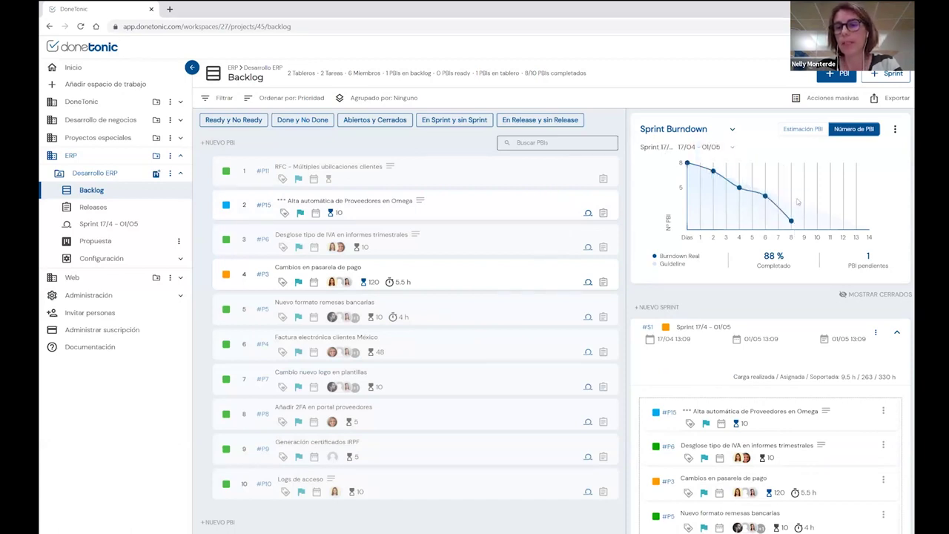
{"action": "left_click", "coordinate": [809, 131]}
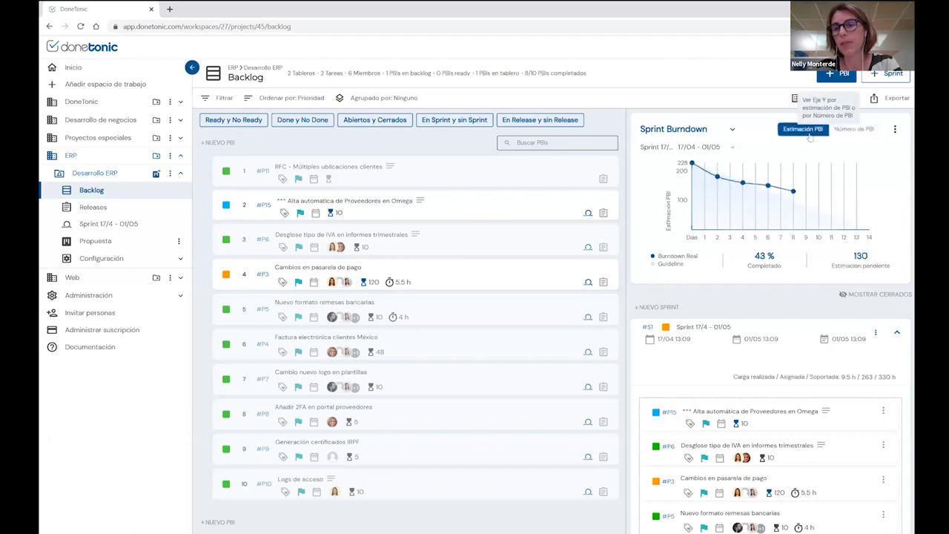
{"action": "mouse_move", "coordinate": [795, 193]}
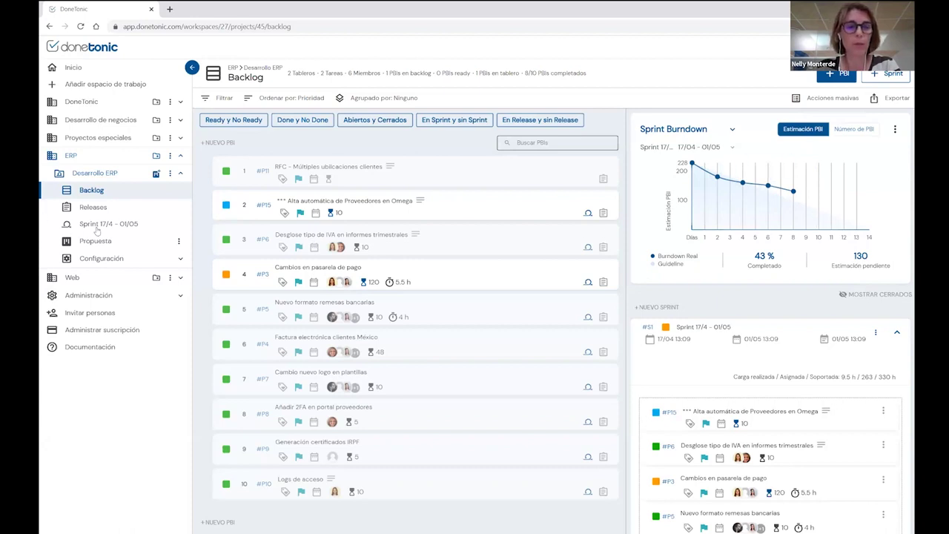
- Open the board of Sprint 17/4 - 01/05 and look over its PBIs and task states
{"action": "left_click", "coordinate": [875, 333]}
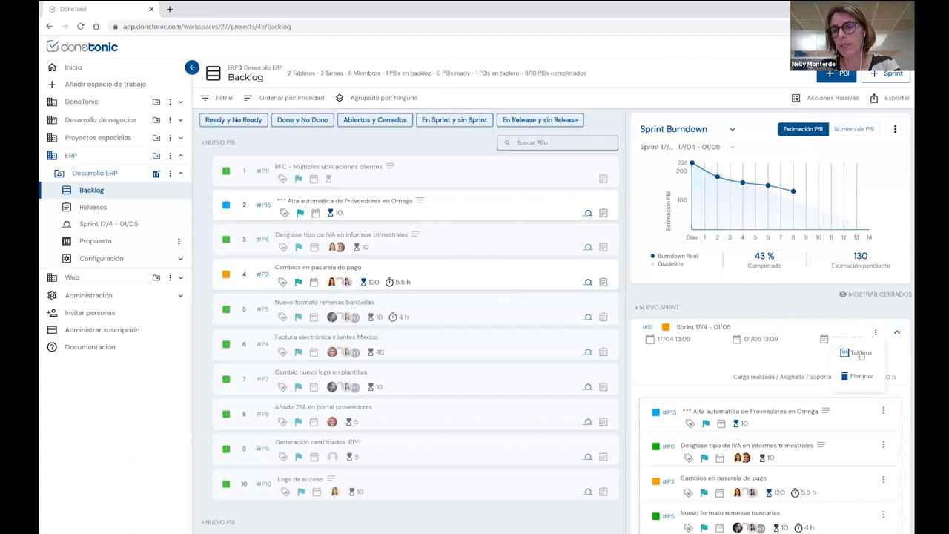
{"action": "left_click", "coordinate": [860, 354]}
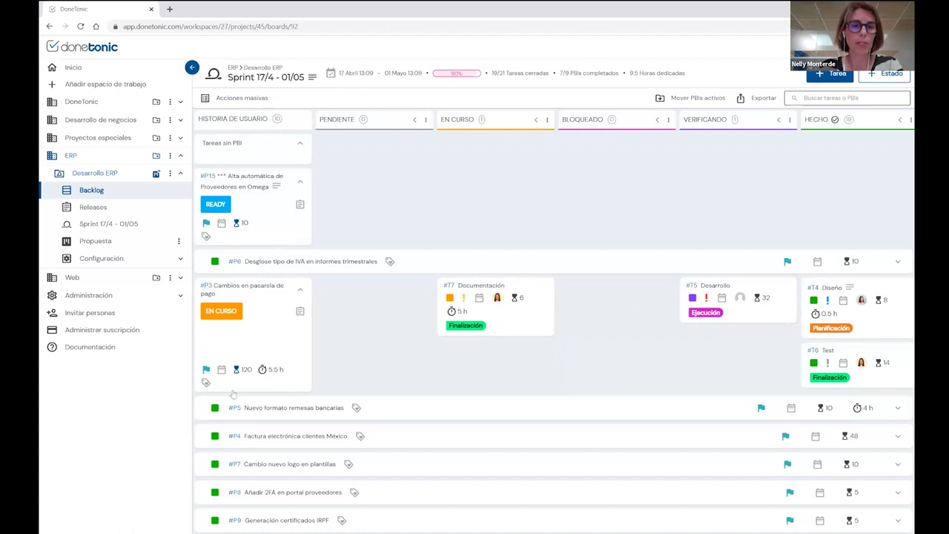
{"action": "mouse_move", "coordinate": [342, 203]}
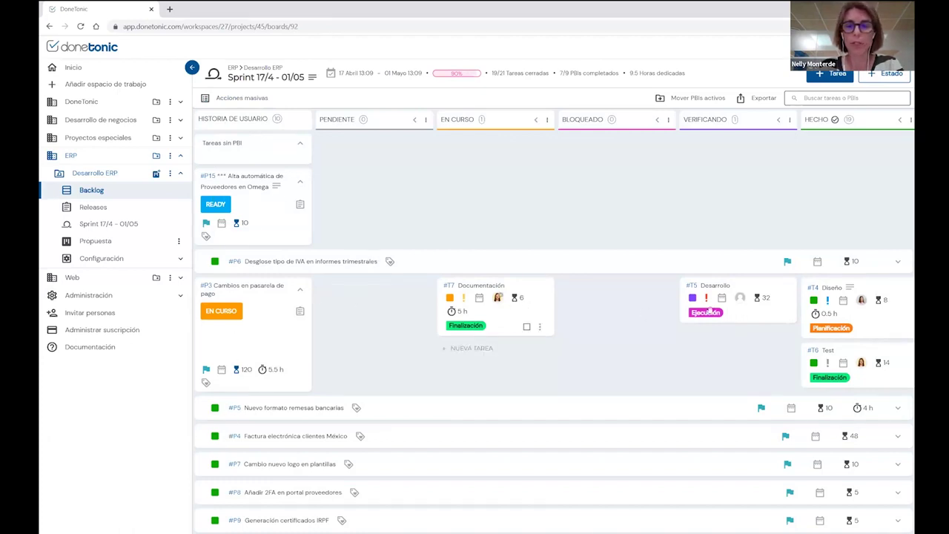
{"action": "mouse_move", "coordinate": [559, 343]}
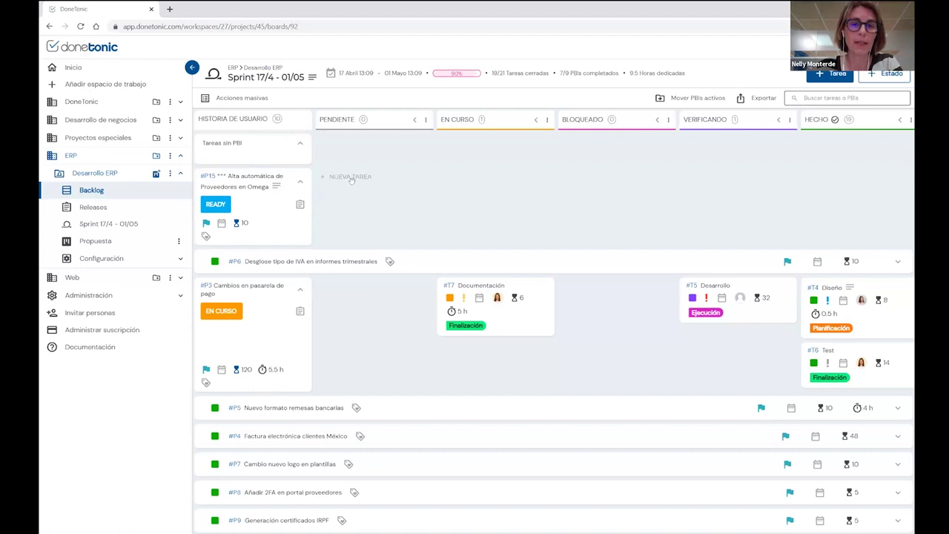
- Add the tasks of the Desarrollo template to the supplier registration PBI as PENDIENTE
{"action": "left_click", "coordinate": [350, 177]}
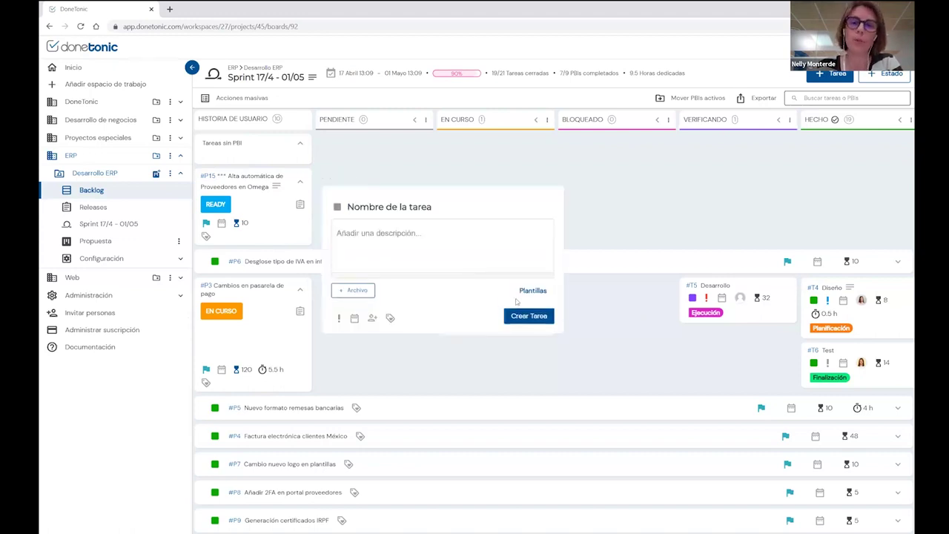
{"action": "left_click", "coordinate": [532, 291]}
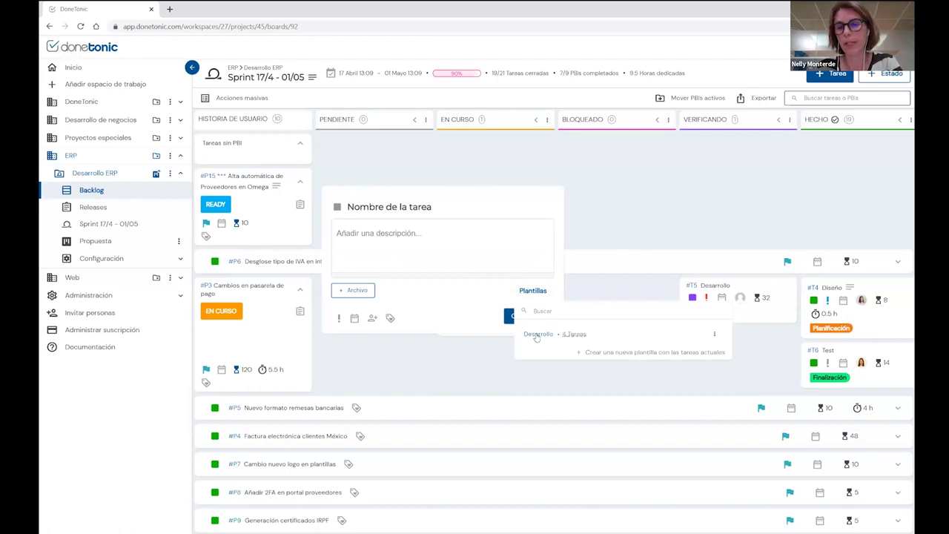
{"action": "left_click", "coordinate": [537, 334]}
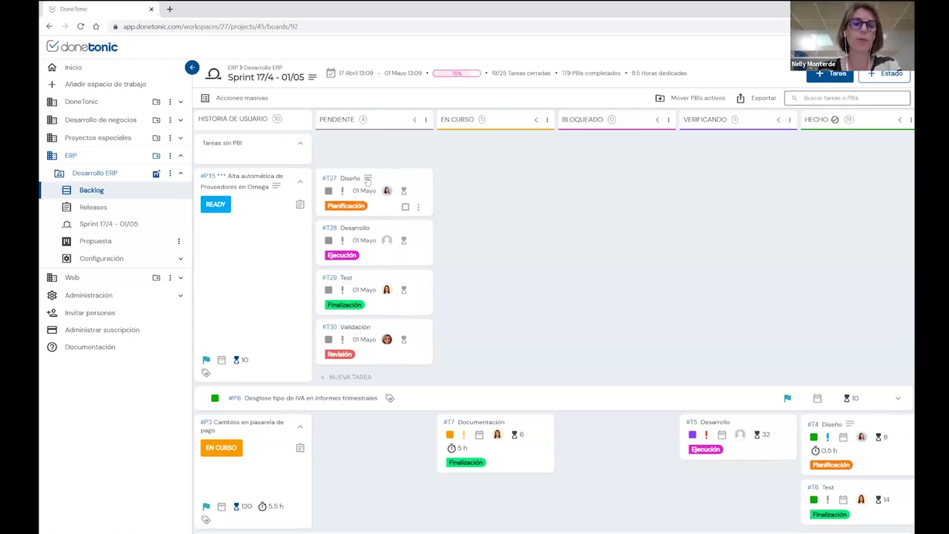
- Change the supplier registration PBI's Diseño and Desarrollo tasks to EN CURSO
{"action": "mouse_move", "coordinate": [368, 181]}
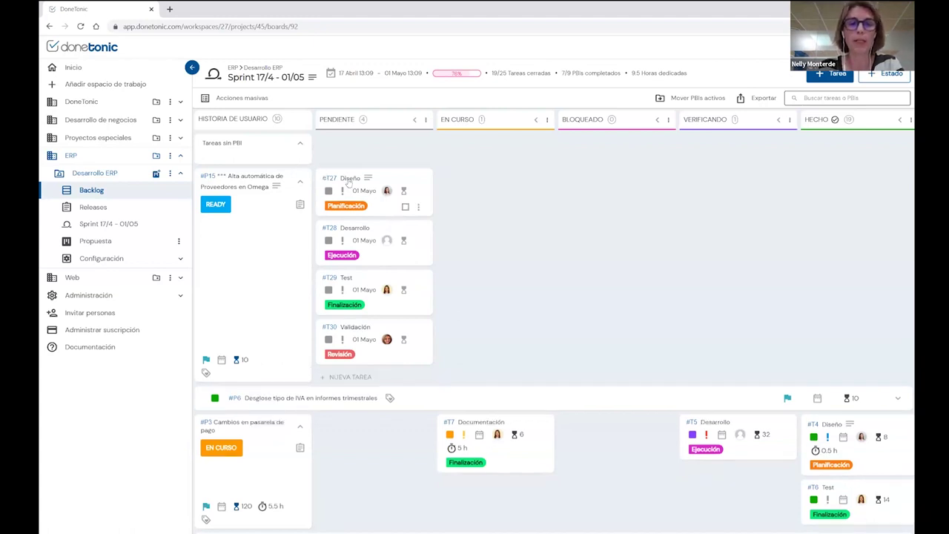
{"action": "left_click_drag", "start_coordinate": [349, 184], "coordinate": [480, 181]}
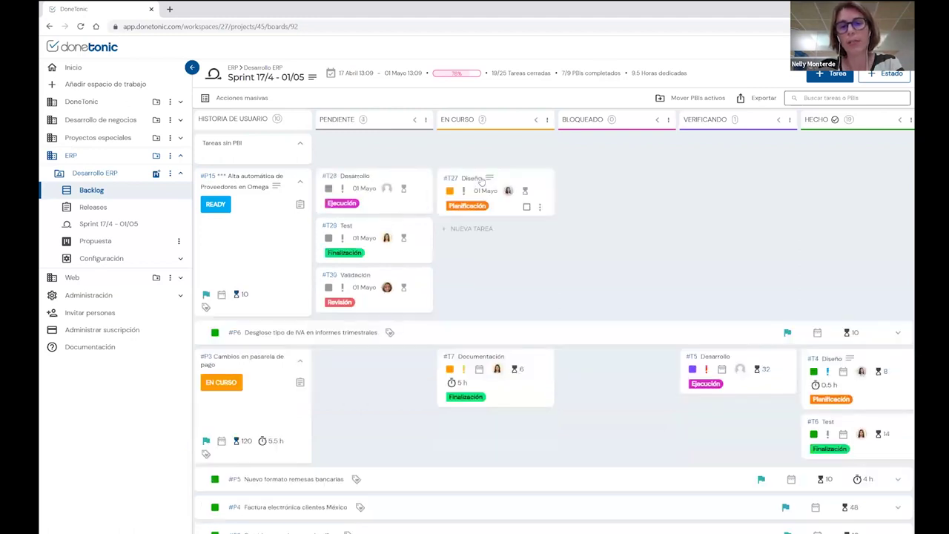
{"action": "left_click", "coordinate": [328, 189]}
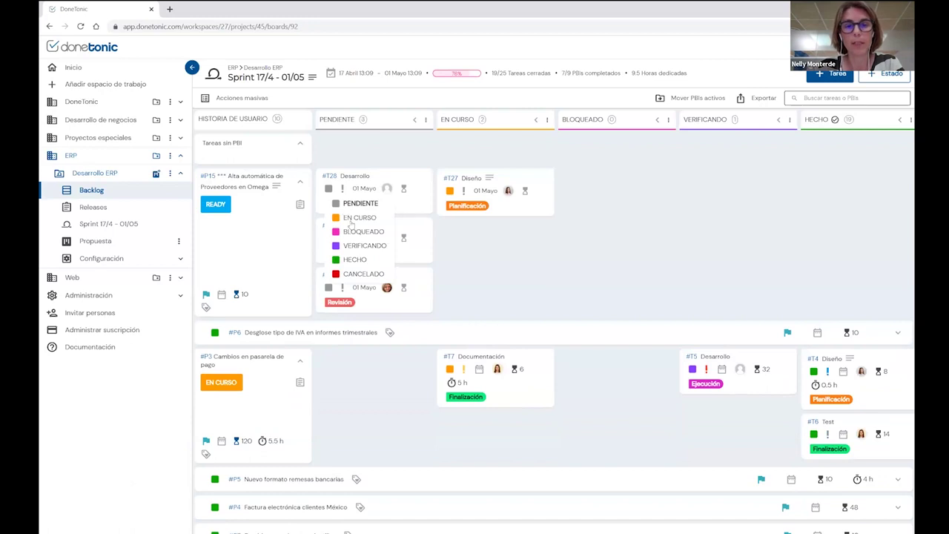
{"action": "left_click", "coordinate": [350, 221]}
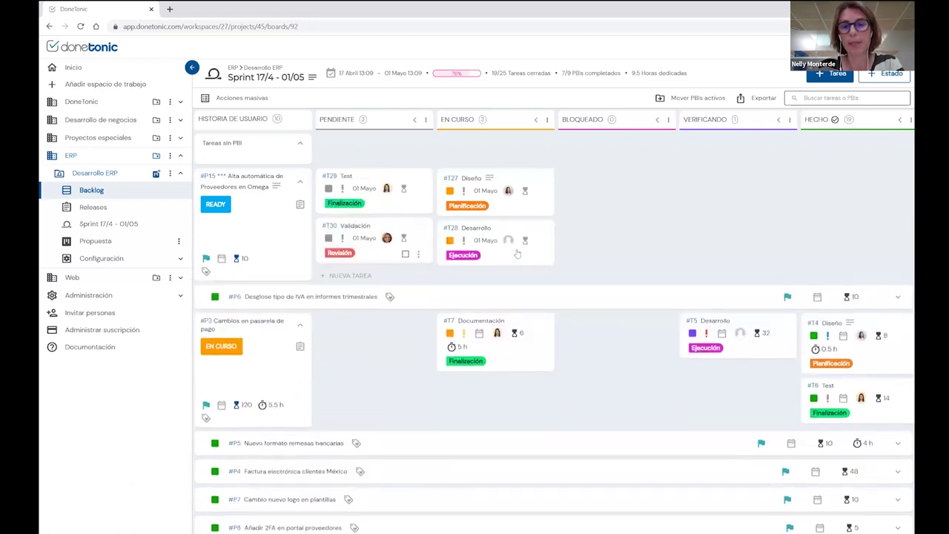
- Set the estimate of the supplier registration PBI's Diseño task to 5
{"action": "left_click", "coordinate": [525, 191]}
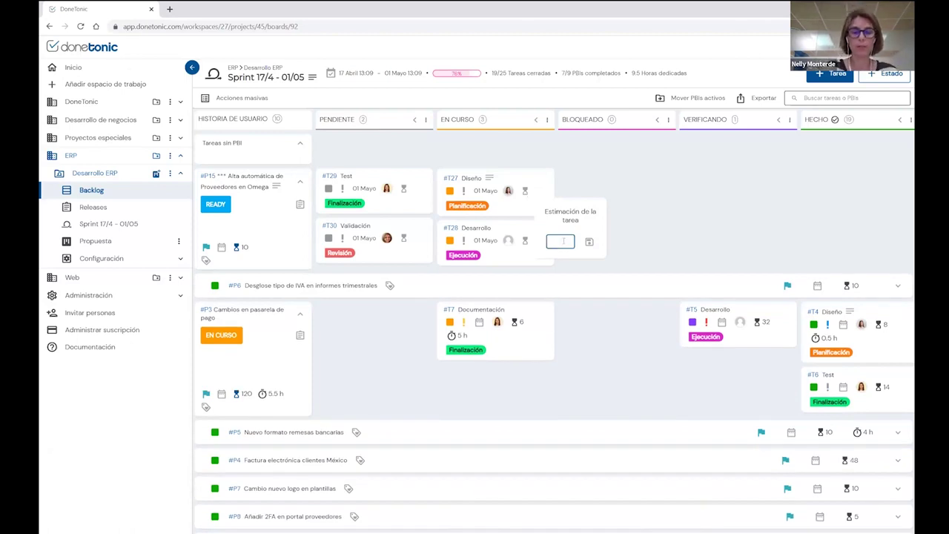
{"action": "type", "text": "5"}
{"action": "left_click", "coordinate": [590, 242]}
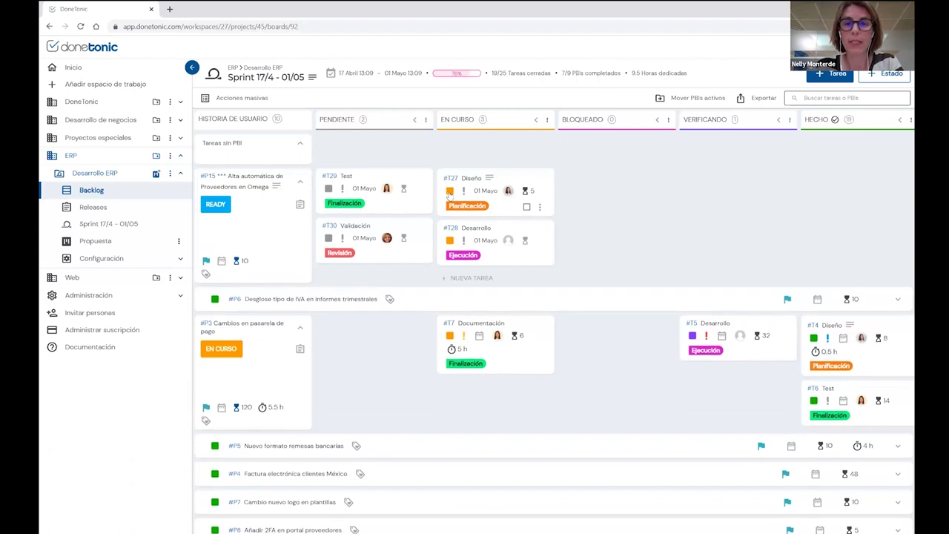
- Move the supplier registration PBI's Diseño, Desarrollo and Test tasks to VERIFICANDO
{"action": "left_click", "coordinate": [449, 193]}
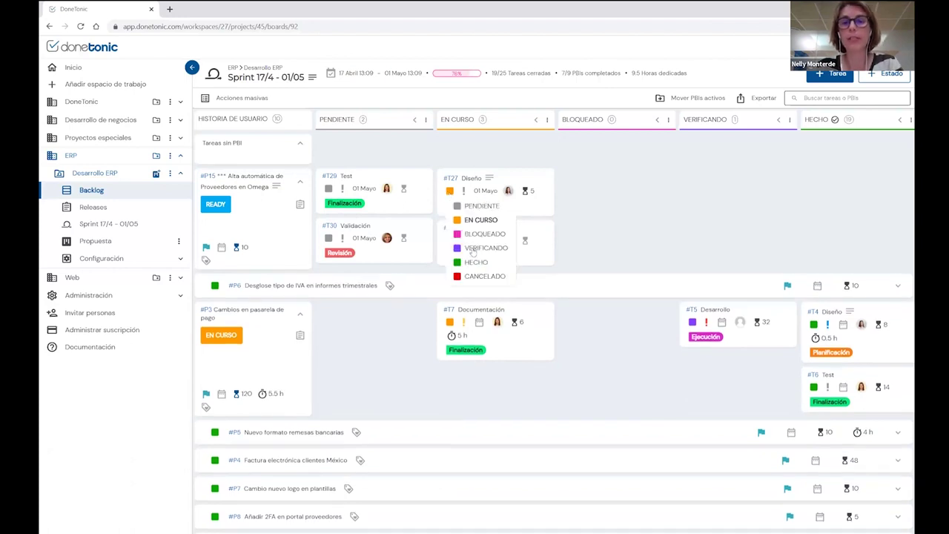
{"action": "left_click", "coordinate": [471, 249]}
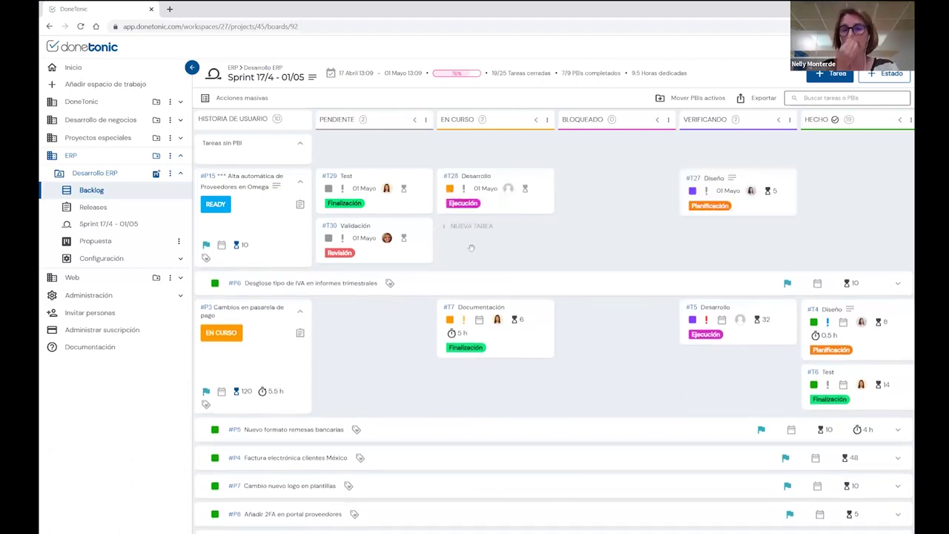
{"action": "left_click", "coordinate": [450, 190]}
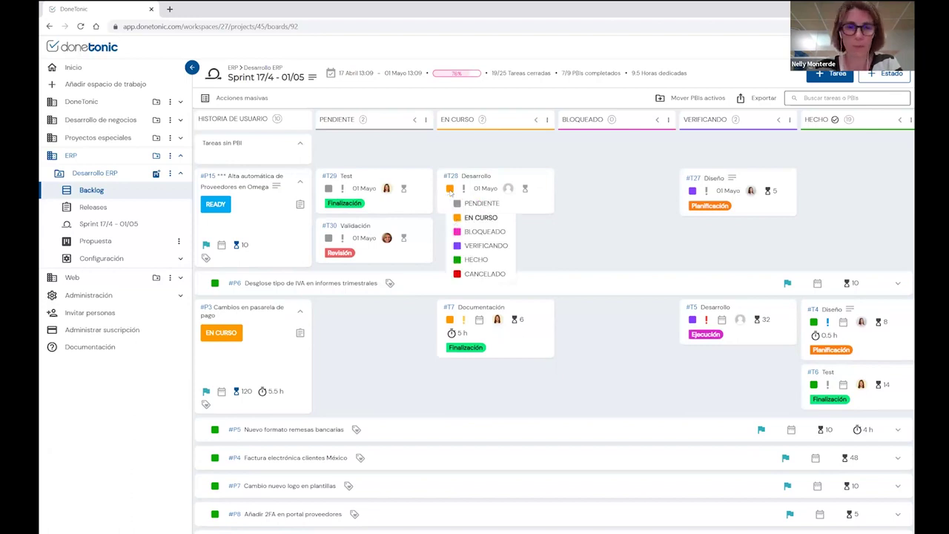
{"action": "left_click", "coordinate": [477, 247]}
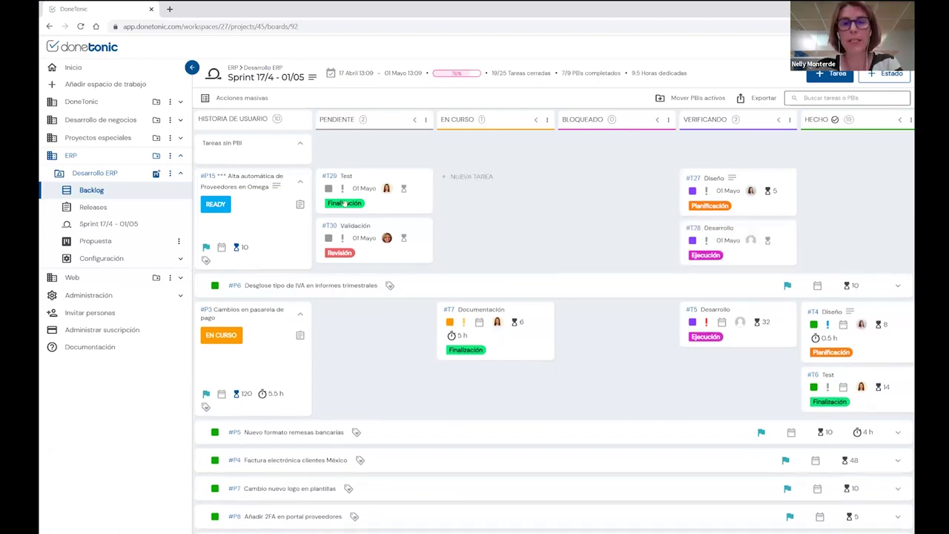
{"action": "left_click_drag", "start_coordinate": [377, 181], "coordinate": [754, 215]}
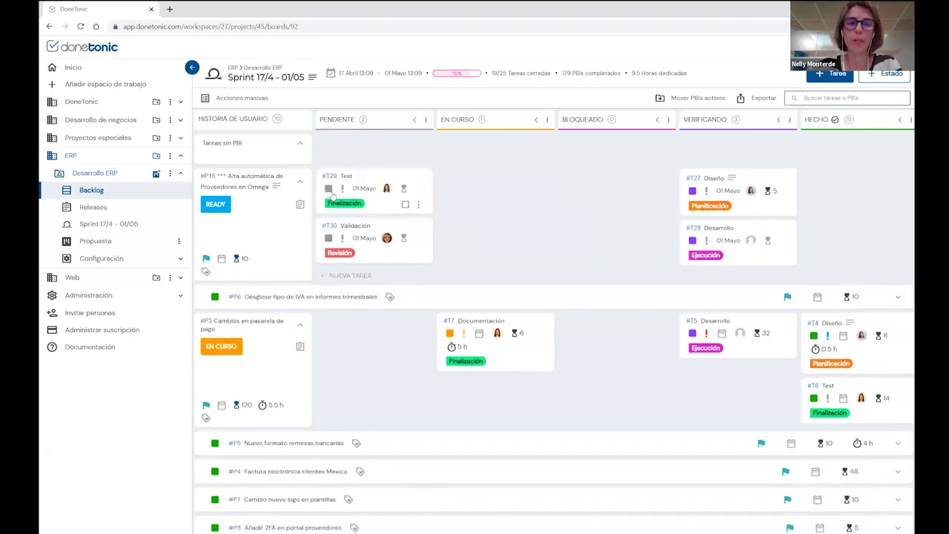
{"action": "left_click_drag", "start_coordinate": [391, 178], "coordinate": [727, 191]}
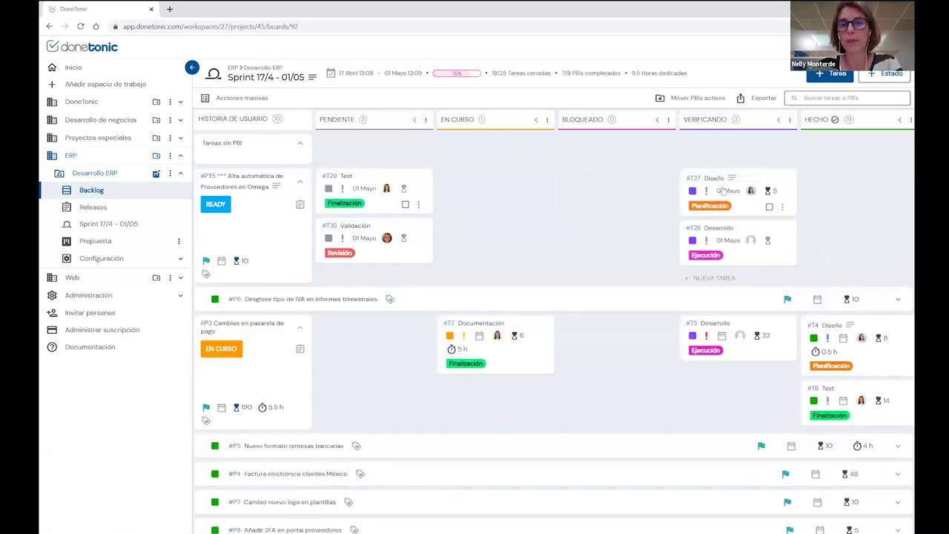
- Mark the supplier registration PBI's Validación, Test, Diseño and Desarrollo tasks as HECHO
{"action": "left_click", "coordinate": [329, 189]}
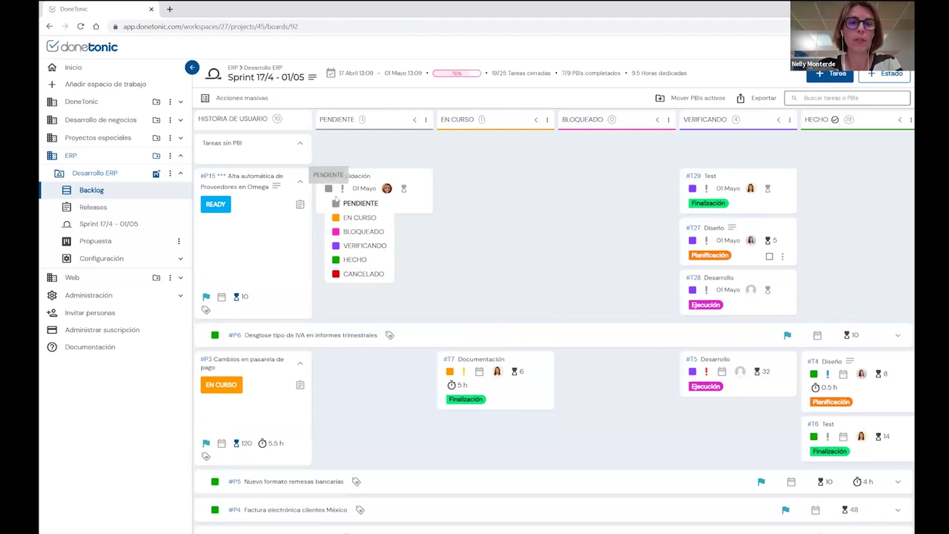
{"action": "left_click", "coordinate": [350, 260]}
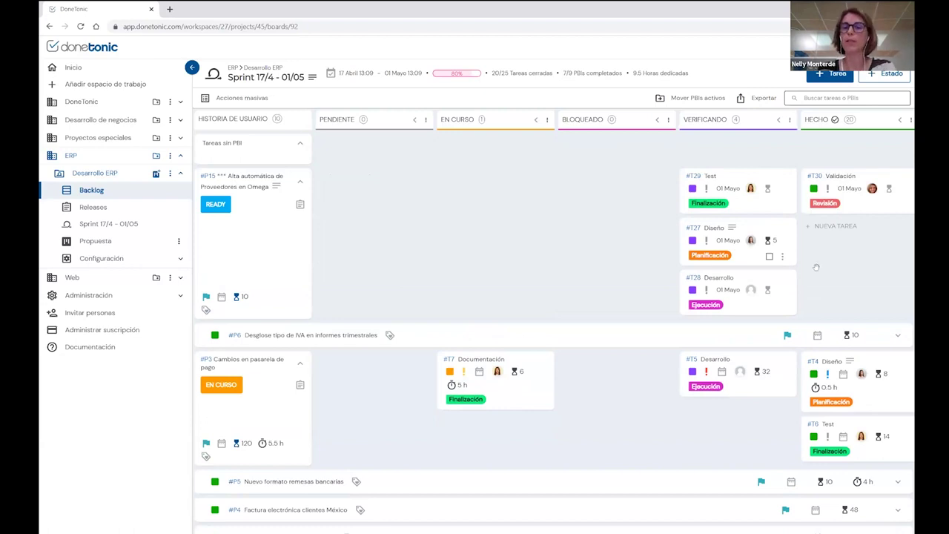
{"action": "left_click", "coordinate": [693, 189]}
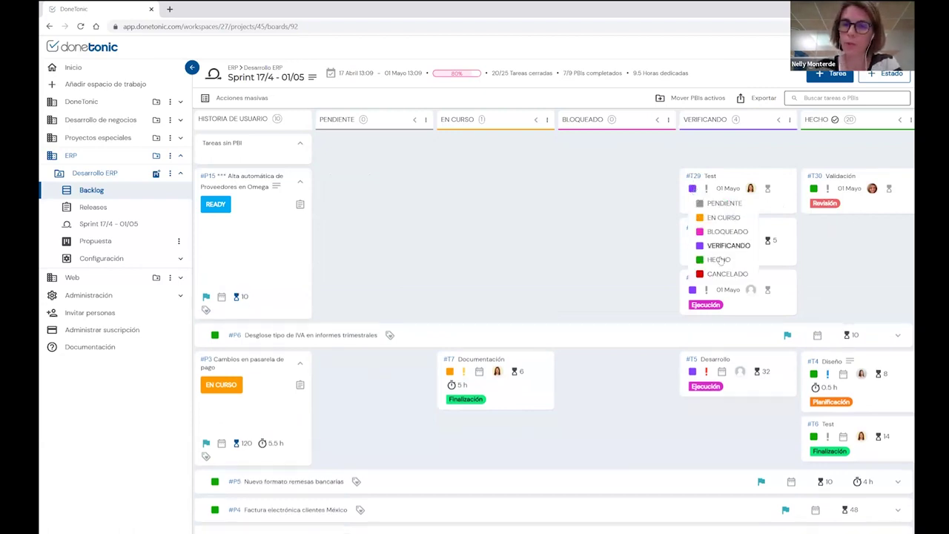
{"action": "left_click", "coordinate": [718, 260]}
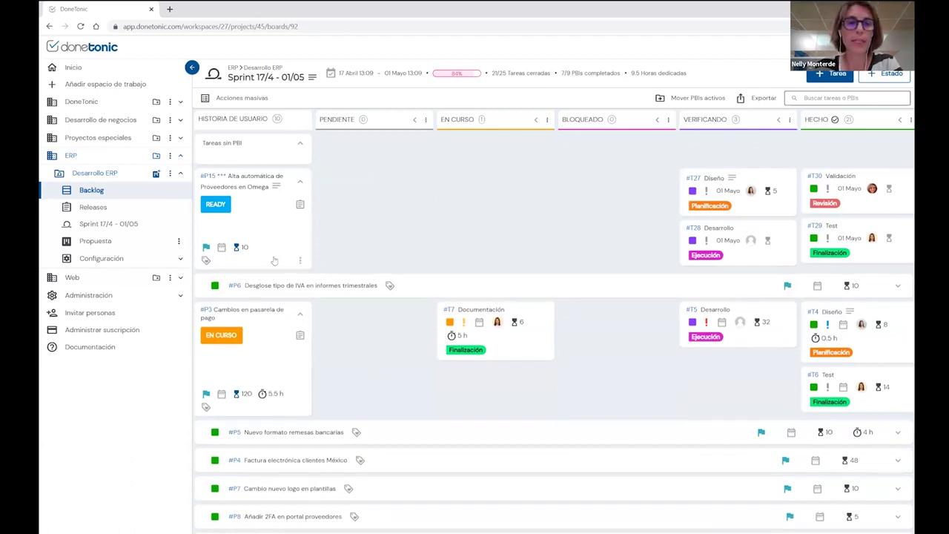
{"action": "left_click", "coordinate": [693, 192]}
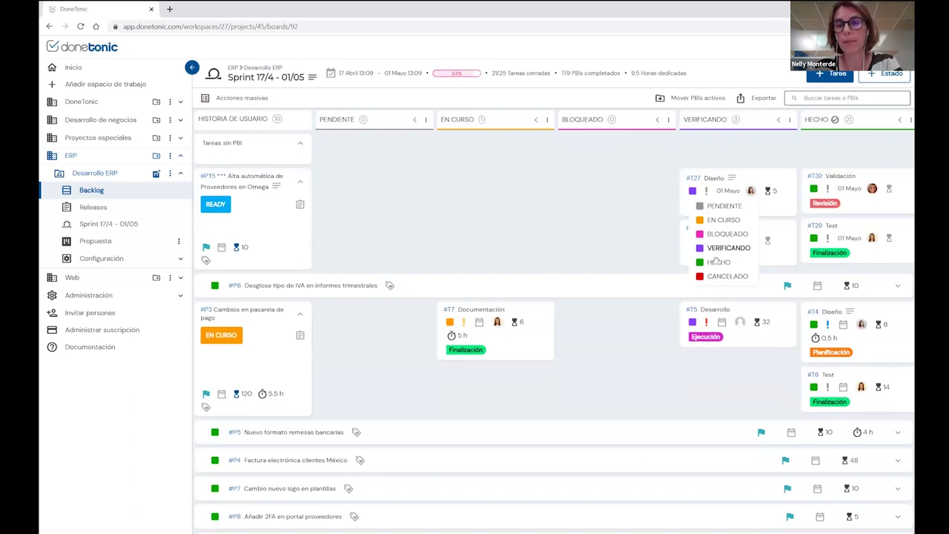
{"action": "left_click", "coordinate": [718, 263]}
{"action": "left_click", "coordinate": [692, 189]}
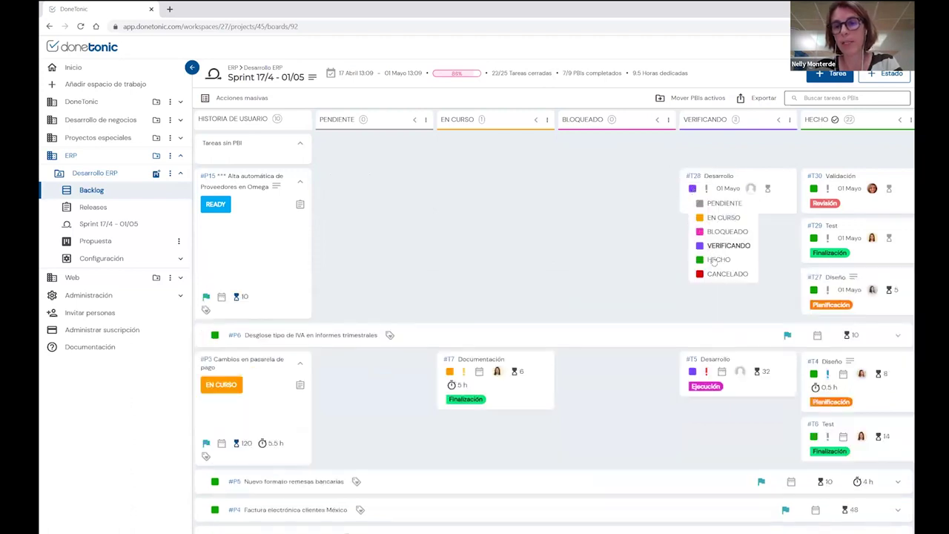
{"action": "left_click", "coordinate": [715, 260]}
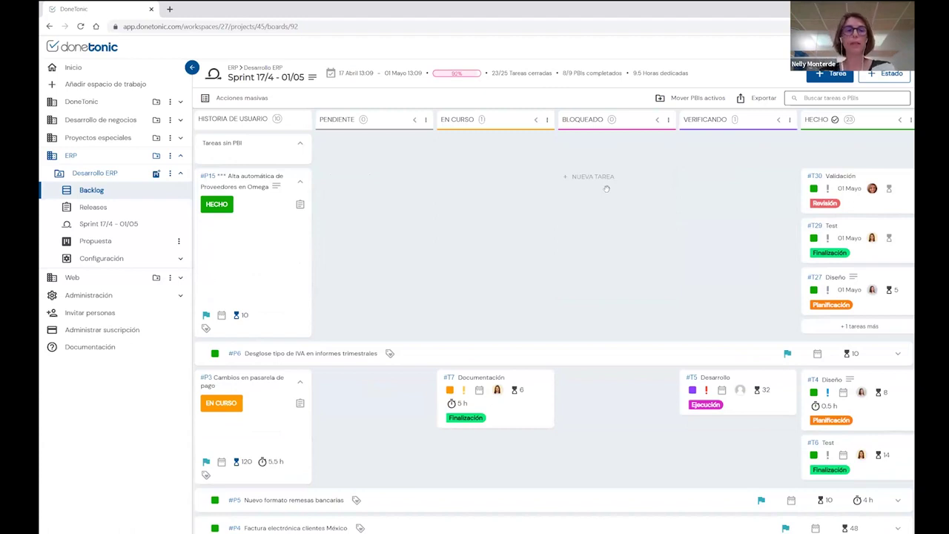
- Return to the Desarrollo ERP backlog and examine the Sprint Burndown by number of PBIs and by PBI estimate
{"action": "left_click", "coordinate": [93, 191]}
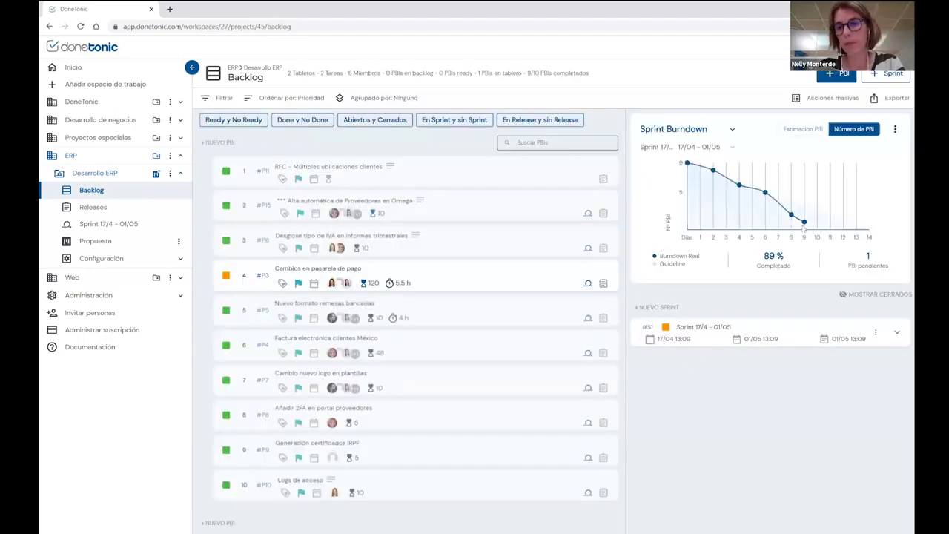
{"action": "mouse_move", "coordinate": [804, 227]}
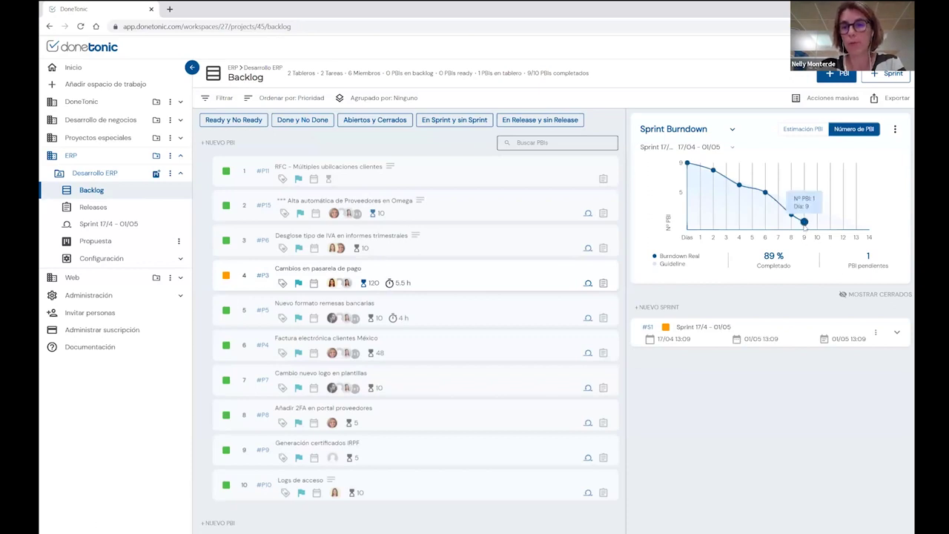
{"action": "left_click", "coordinate": [797, 130]}
{"action": "mouse_move", "coordinate": [807, 197]}
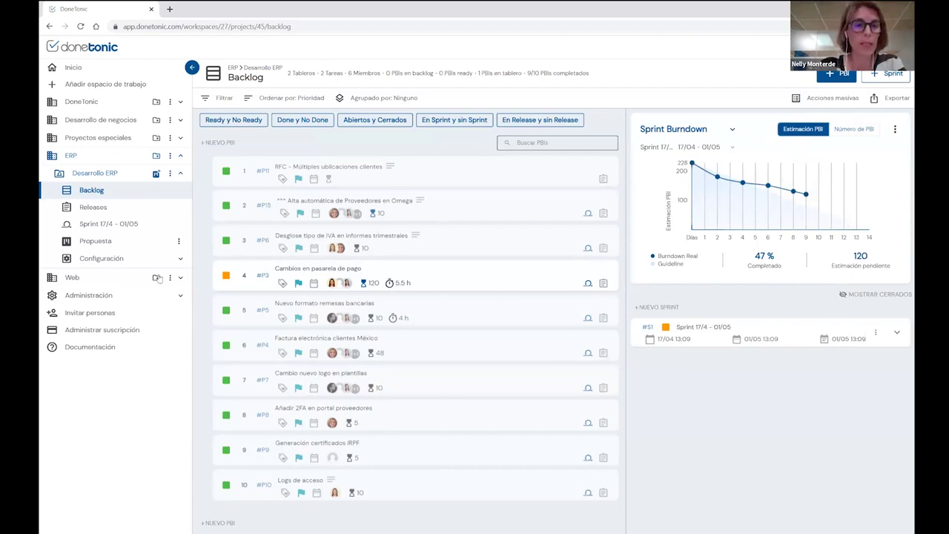
- Open the Web corporativa board of the Web project in the Web workspace
{"action": "left_click", "coordinate": [181, 280]}
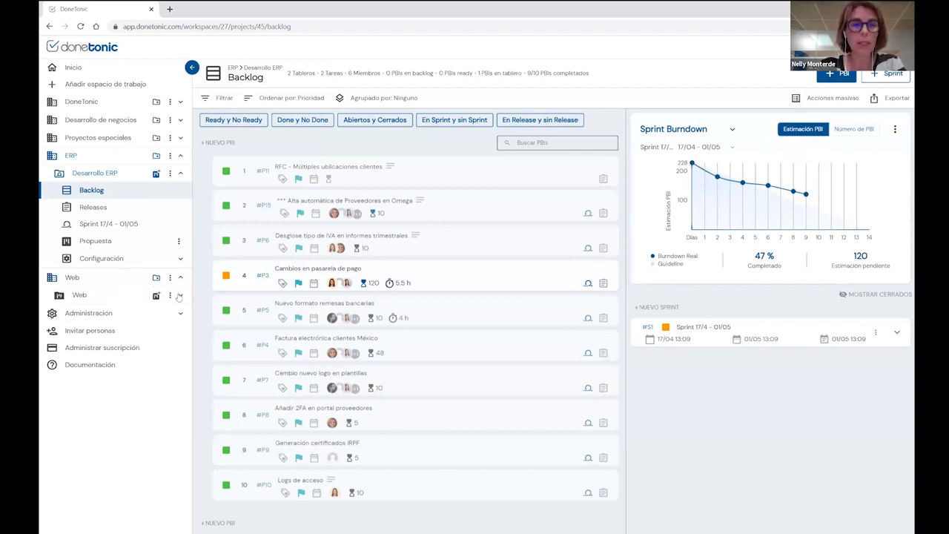
{"action": "left_click", "coordinate": [179, 296]}
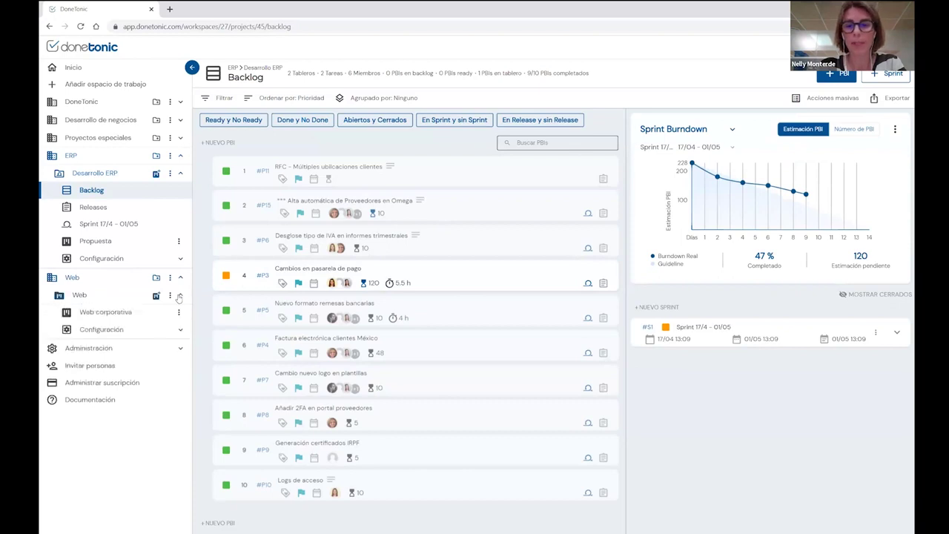
{"action": "left_click", "coordinate": [104, 312]}
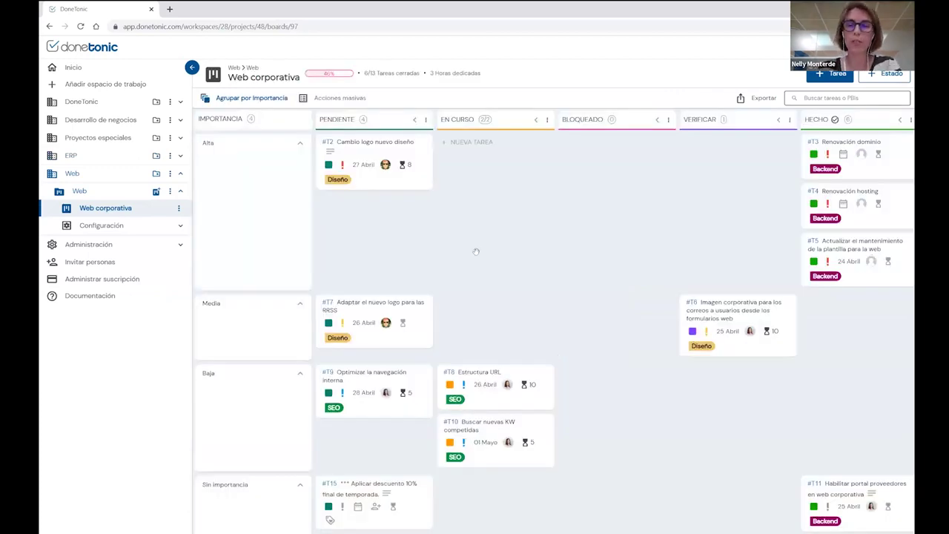
- Set the due date of the pending 10% end-of-season discount task to 4 May 2023 at 12:15
{"action": "scroll", "coordinate": [482, 252], "scroll_direction": "down", "scroll_amount": 3}
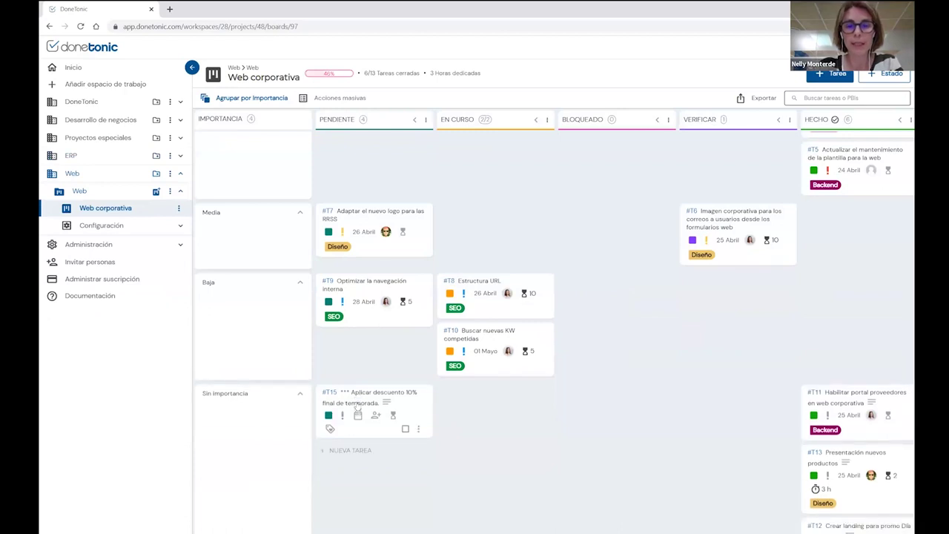
{"action": "left_click", "coordinate": [358, 417]}
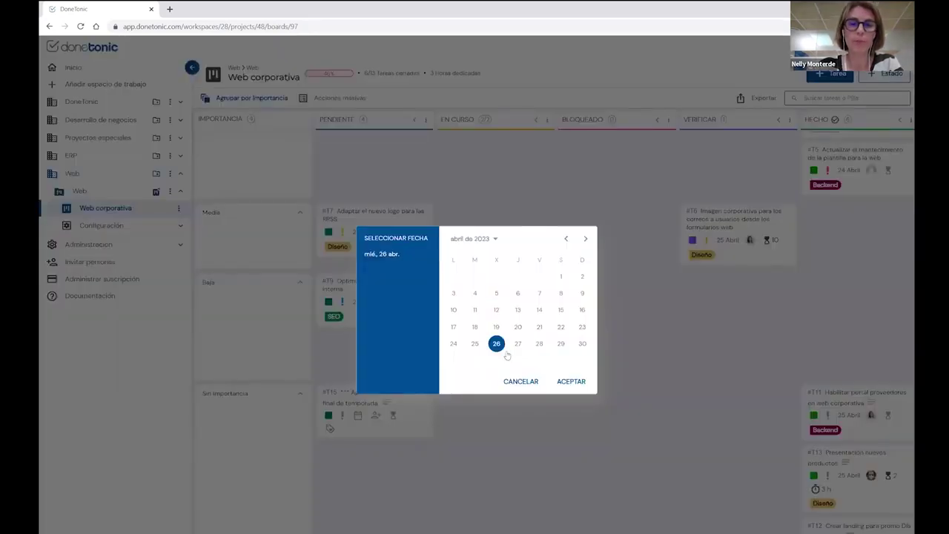
{"action": "left_click", "coordinate": [585, 240]}
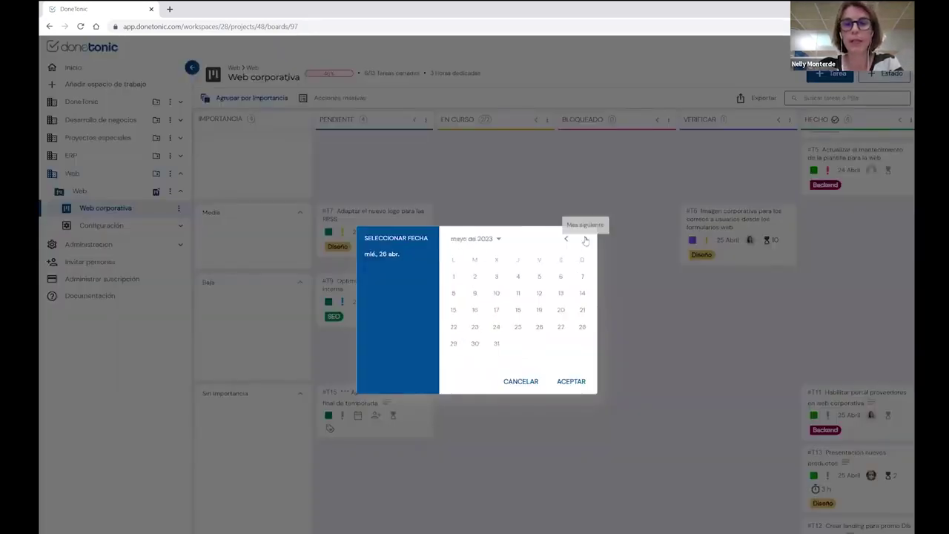
{"action": "left_click", "coordinate": [517, 277]}
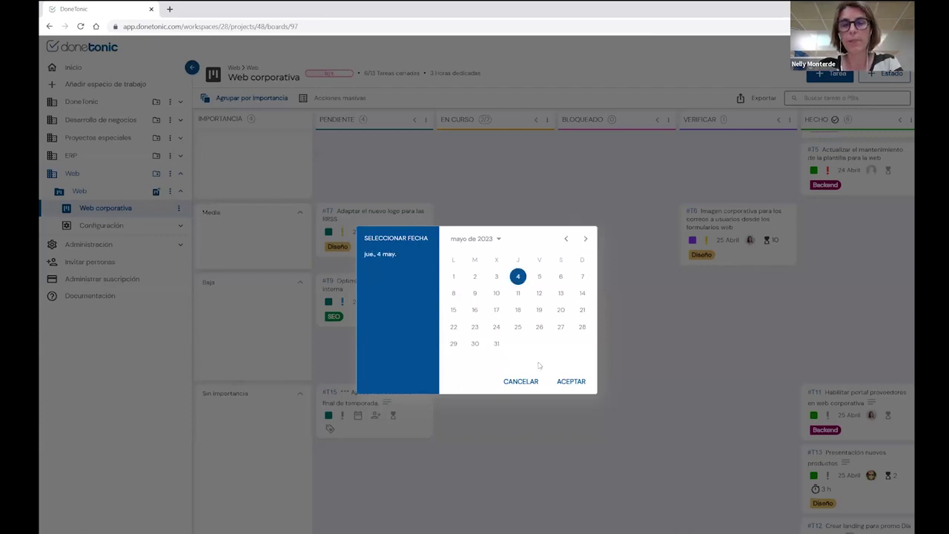
{"action": "left_click", "coordinate": [570, 382]}
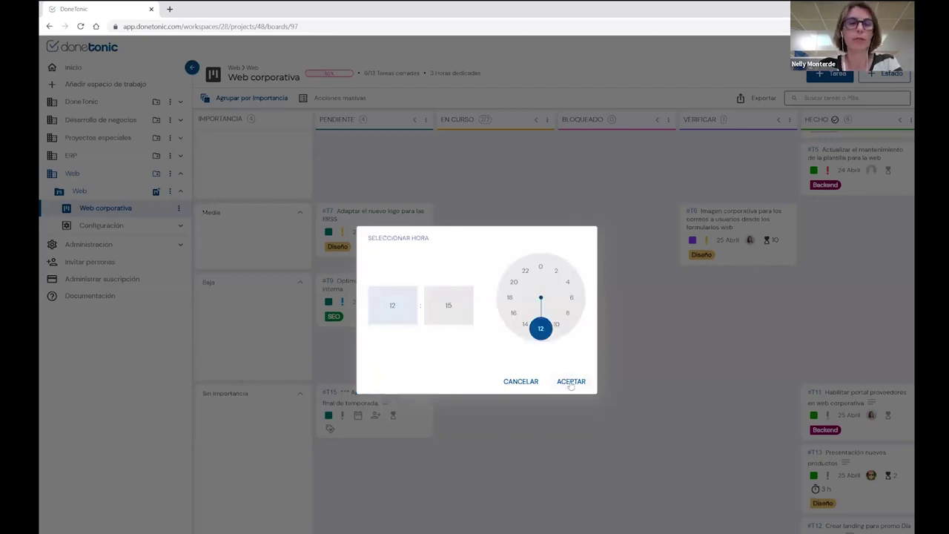
{"action": "left_click", "coordinate": [571, 382]}
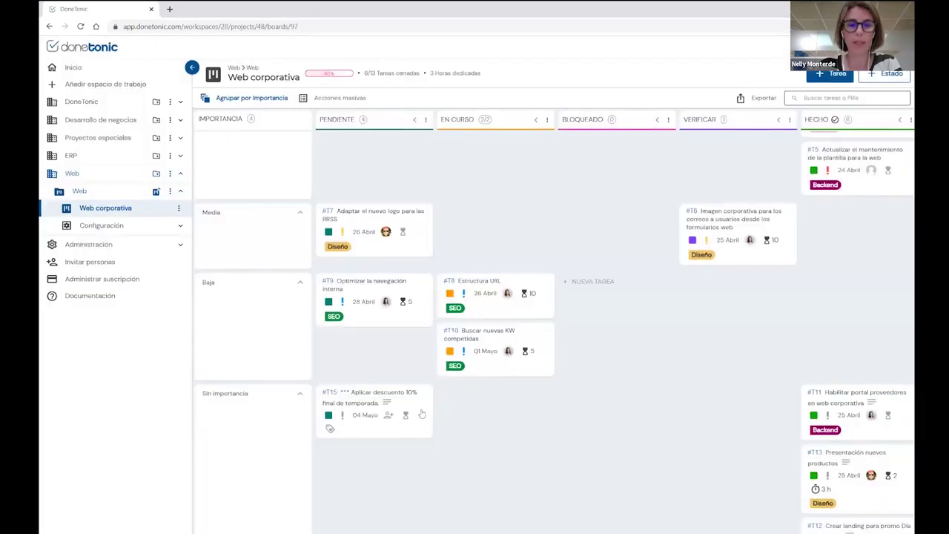
- Assign the 10% discount task to the team member responsible for the logo adaptation task
{"action": "left_click", "coordinate": [388, 416]}
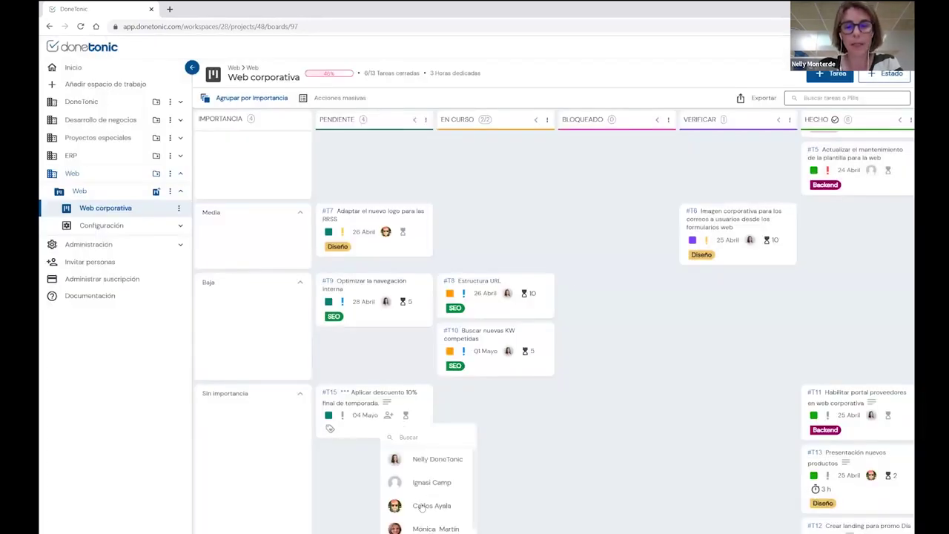
{"action": "left_click", "coordinate": [426, 507]}
{"action": "left_click", "coordinate": [588, 436]}
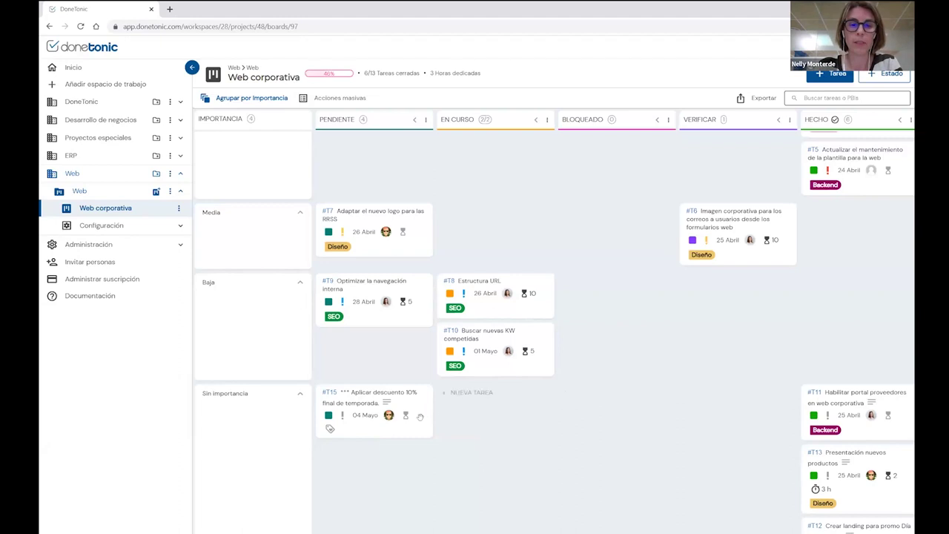
- Tag the 10% discount task as Diseño and set its importance to Media
{"action": "left_click", "coordinate": [330, 429]}
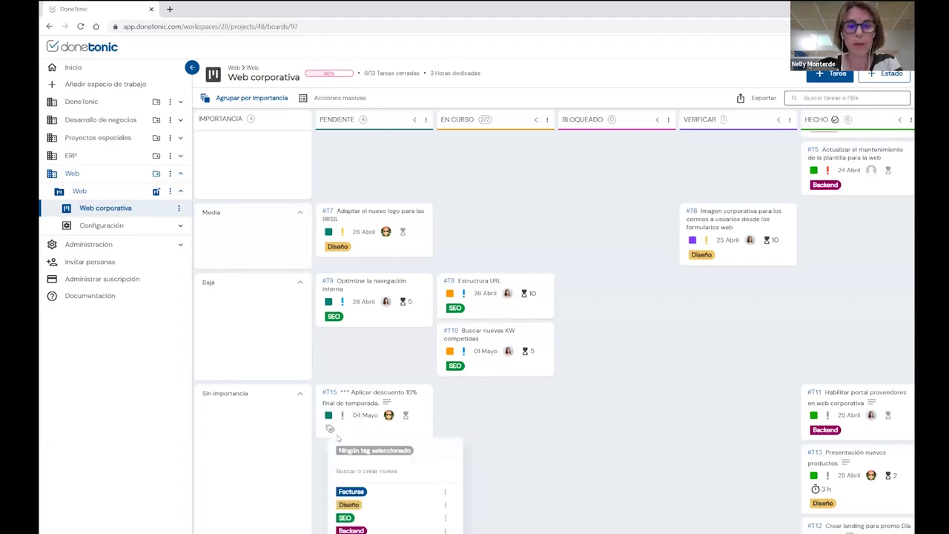
{"action": "left_click", "coordinate": [349, 505]}
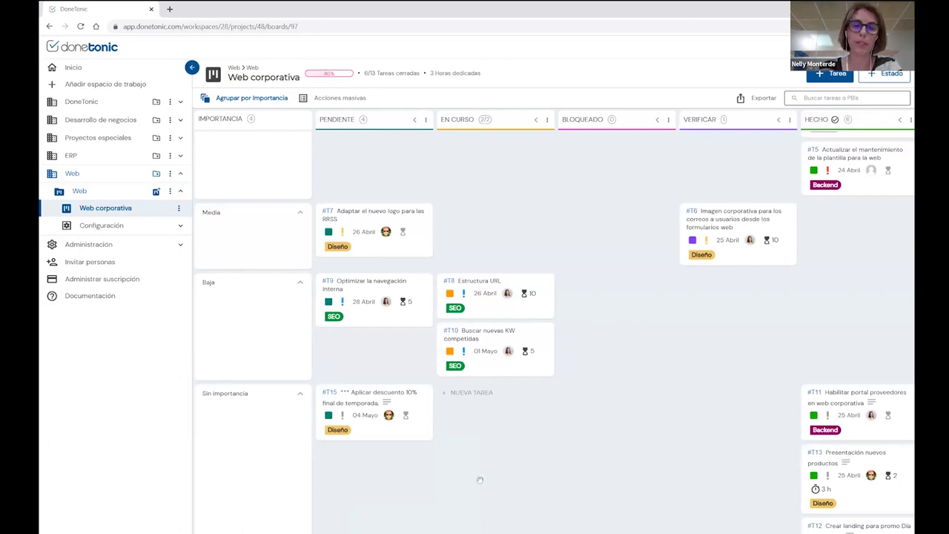
{"action": "left_click", "coordinate": [343, 415]}
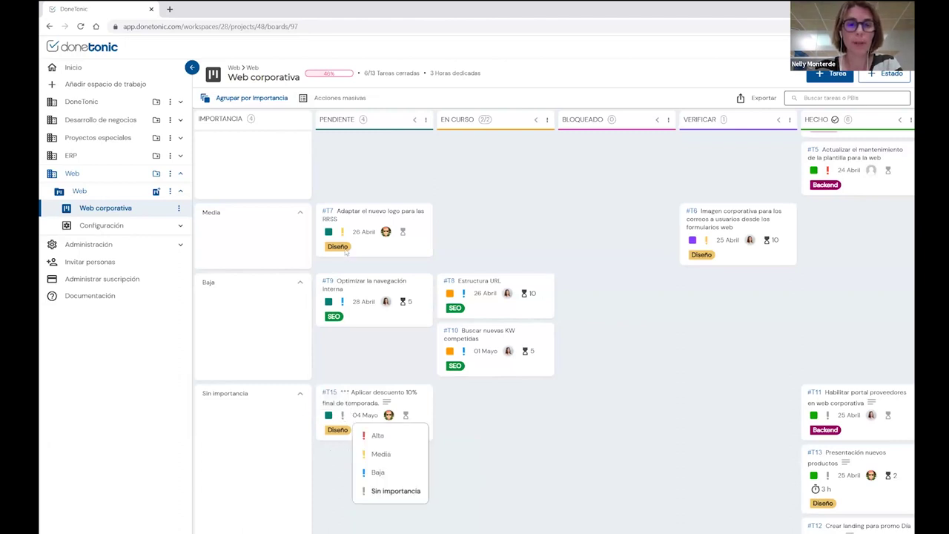
{"action": "left_click", "coordinate": [380, 454]}
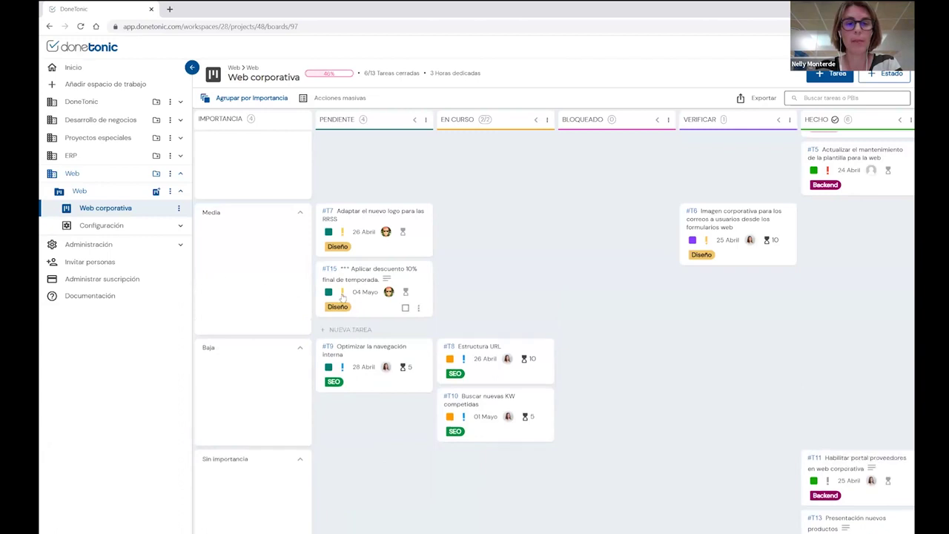
- Group the tasks of the Web corporativa board by Asignación
{"action": "left_click", "coordinate": [245, 101]}
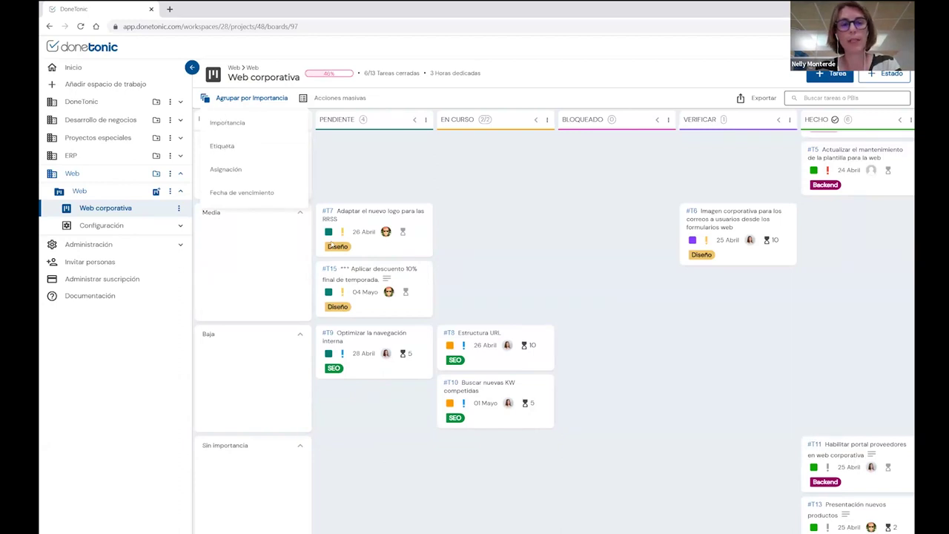
{"action": "left_click", "coordinate": [225, 170]}
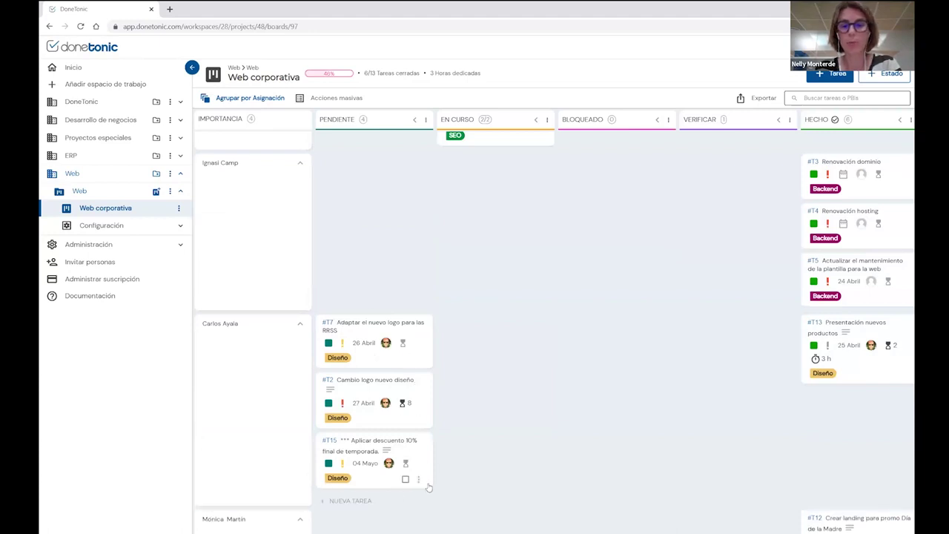
- Change the status of the 10% end-of-season discount task from Pendiente to En curso
{"action": "left_click", "coordinate": [330, 465]}
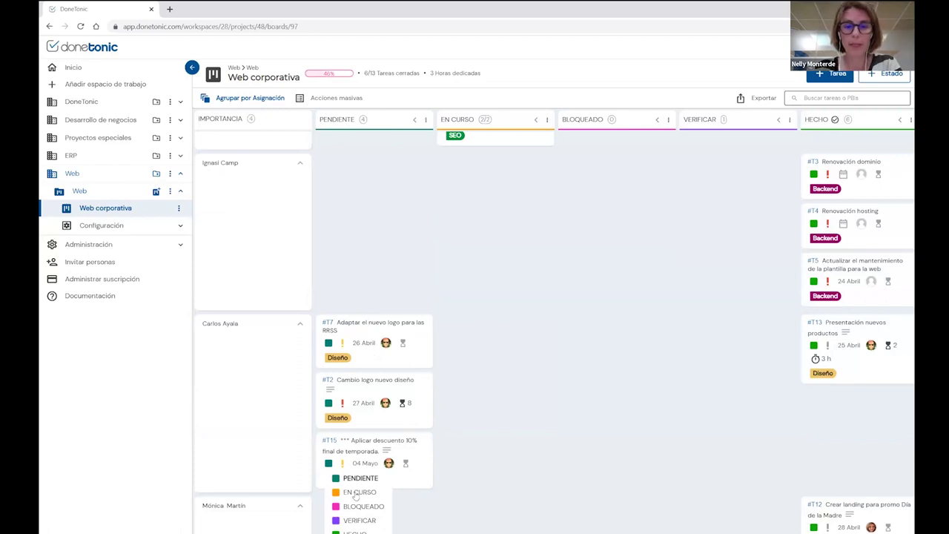
{"action": "left_click", "coordinate": [356, 493]}
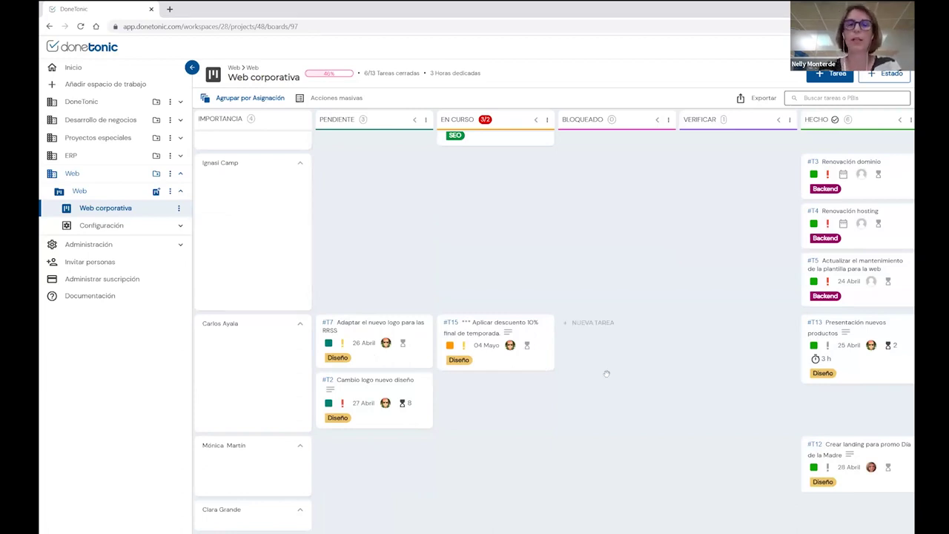
- Check the task capacity limit set for the En curso column and leave it without saving
{"action": "scroll", "coordinate": [609, 372], "scroll_direction": "up", "scroll_amount": 1}
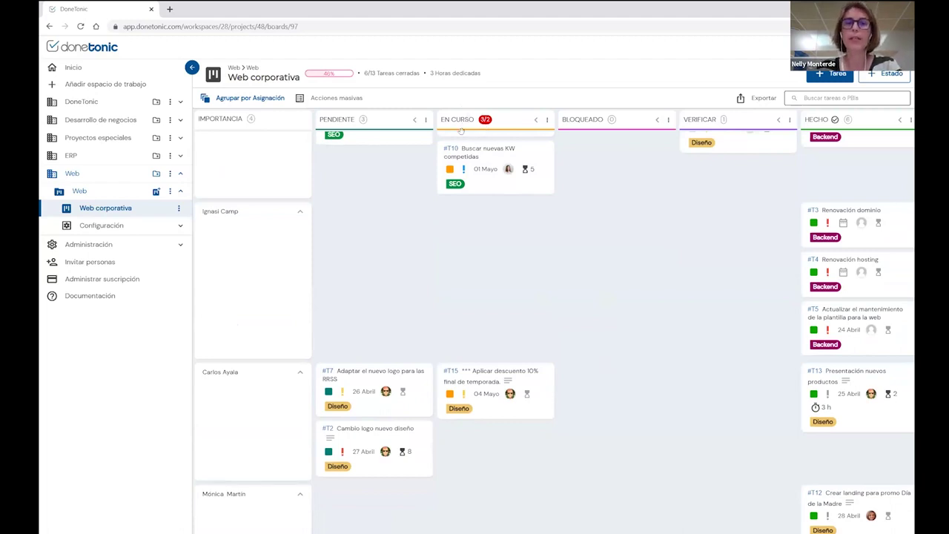
{"action": "left_click", "coordinate": [547, 120]}
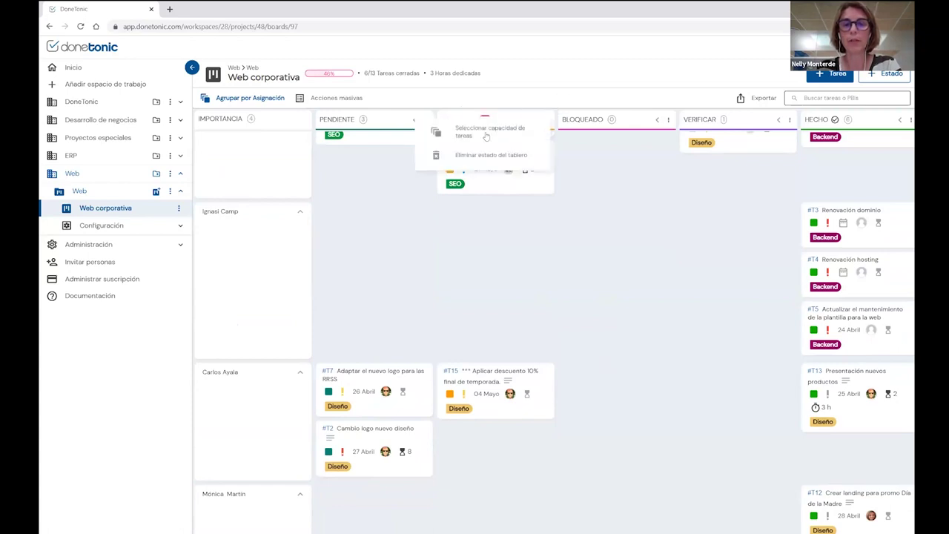
{"action": "left_click", "coordinate": [486, 133]}
{"action": "type", "text": "2"}
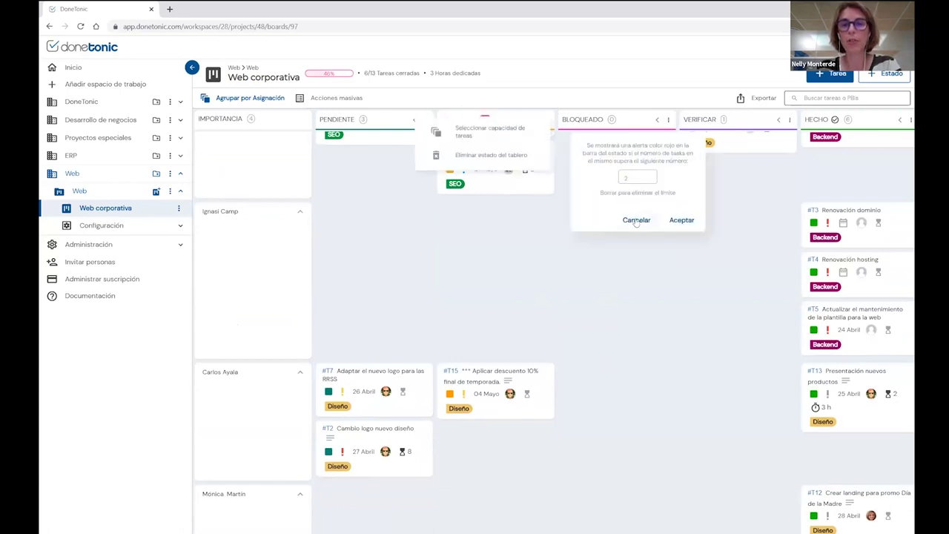
{"action": "left_click", "coordinate": [635, 220]}
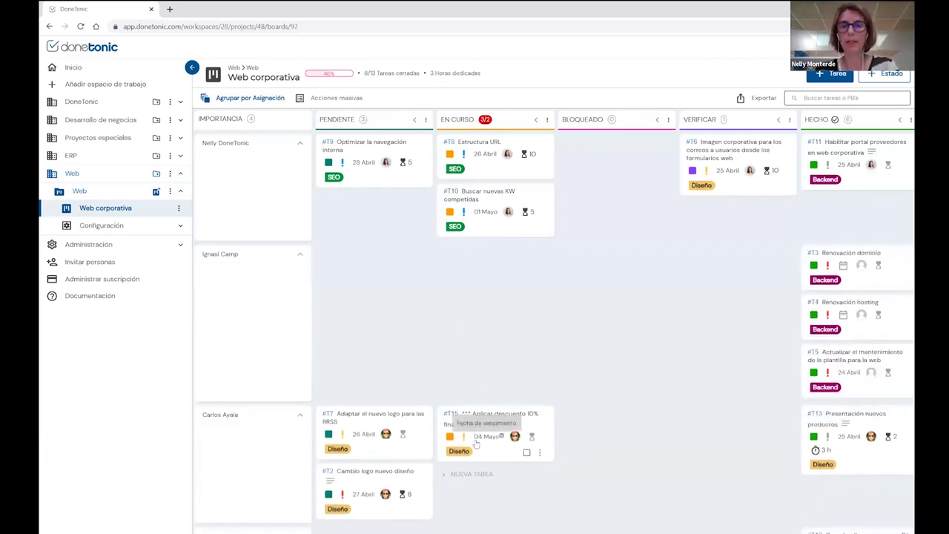
- Set the status of the 10% discount task to Hecho and check its place on the grouped board
{"action": "scroll", "coordinate": [499, 307], "scroll_direction": "down", "scroll_amount": 1}
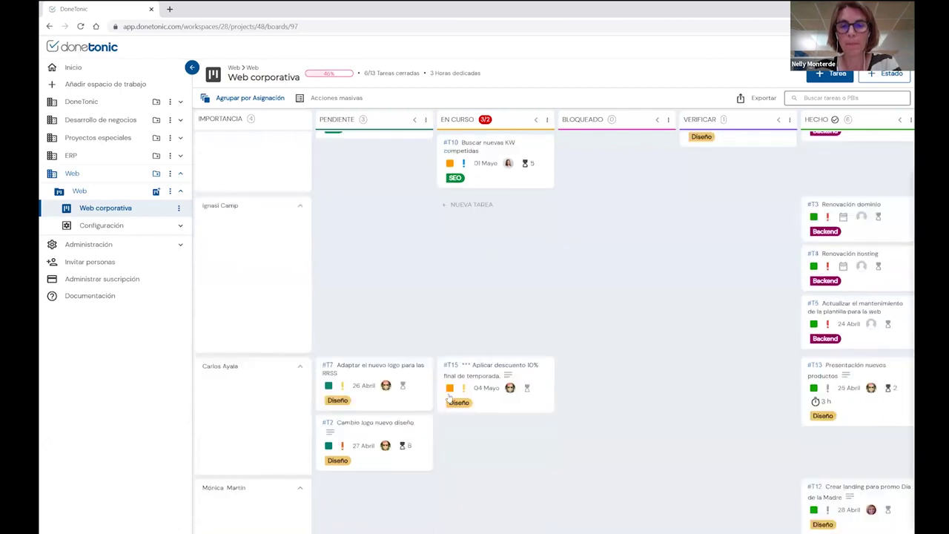
{"action": "left_click", "coordinate": [449, 387]}
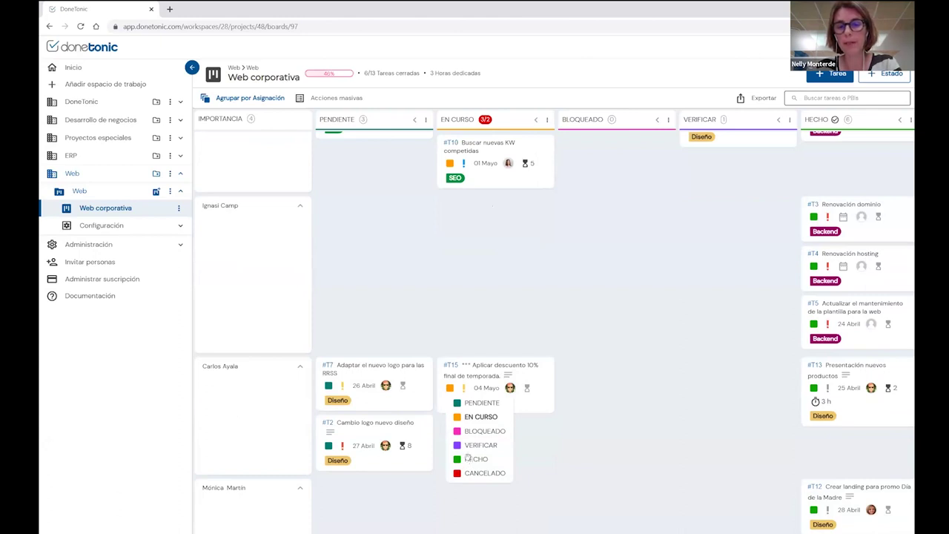
{"action": "left_click", "coordinate": [468, 460]}
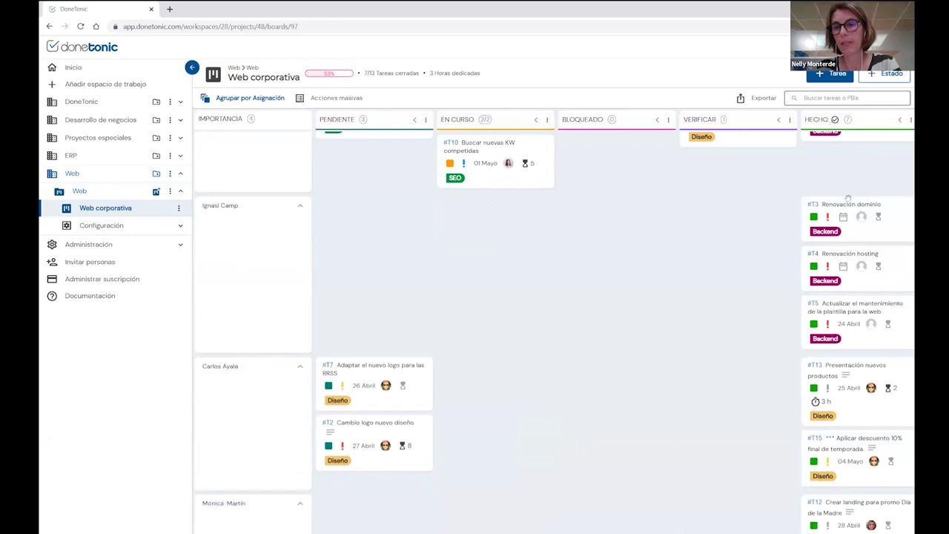
{"action": "scroll", "coordinate": [723, 416], "scroll_direction": "down", "scroll_amount": 1}
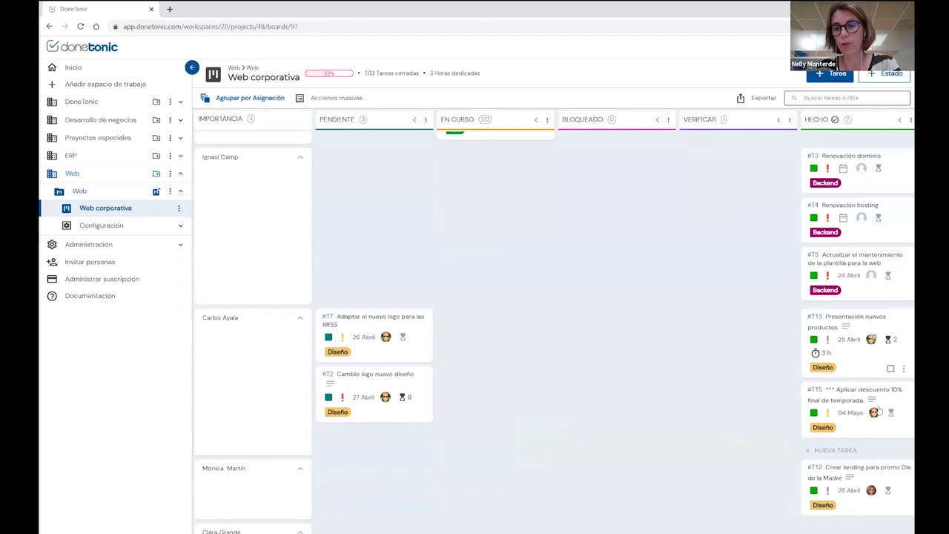
{"action": "scroll", "coordinate": [718, 356], "scroll_direction": "up", "scroll_amount": 2}
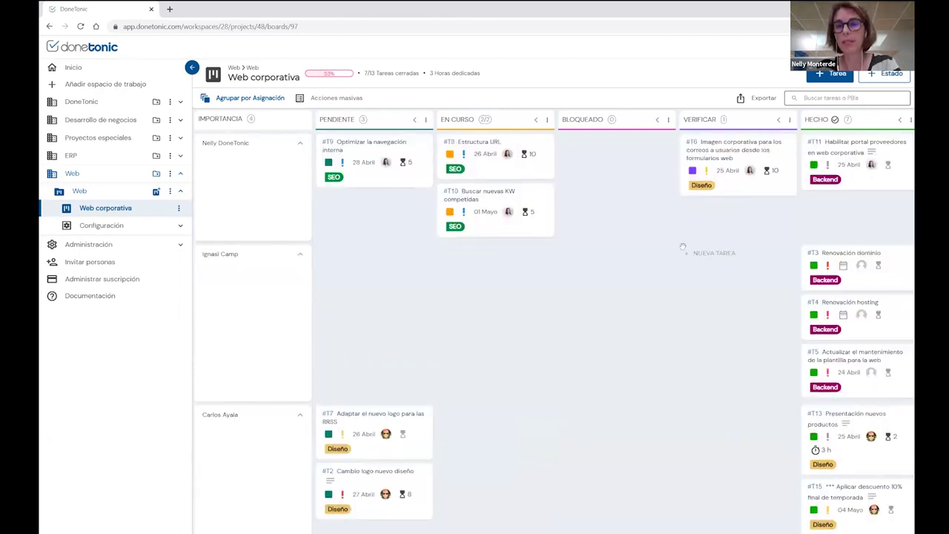
{"action": "scroll", "coordinate": [683, 247], "scroll_direction": "down", "scroll_amount": 3}
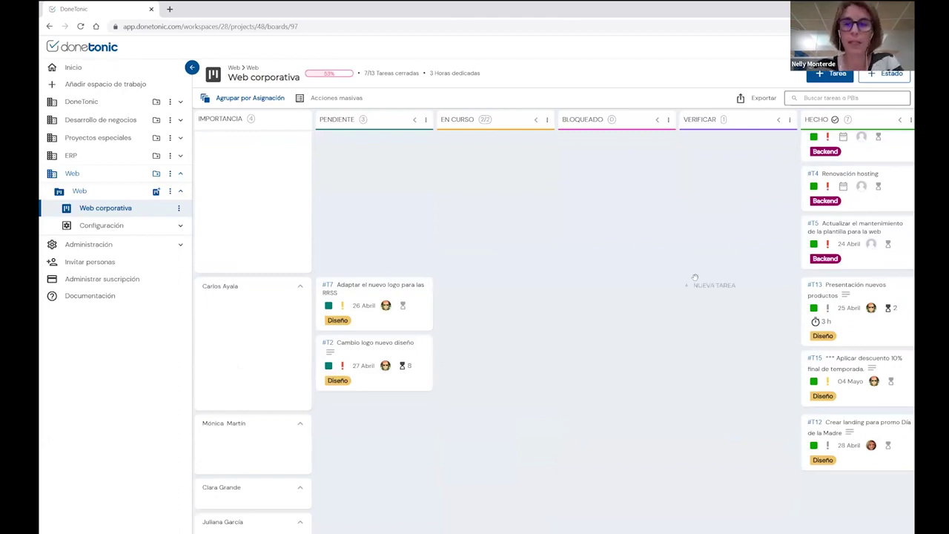
{"action": "scroll", "coordinate": [695, 277], "scroll_direction": "up", "scroll_amount": 3}
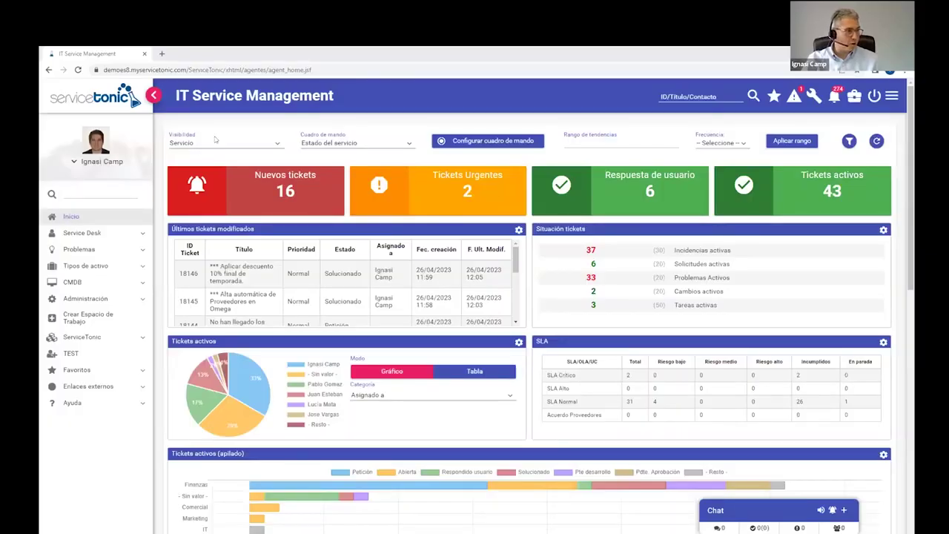
- Switch to ServiceTonic and reload the IT Service Management home dashboard
{"action": "left_click", "coordinate": [70, 217]}
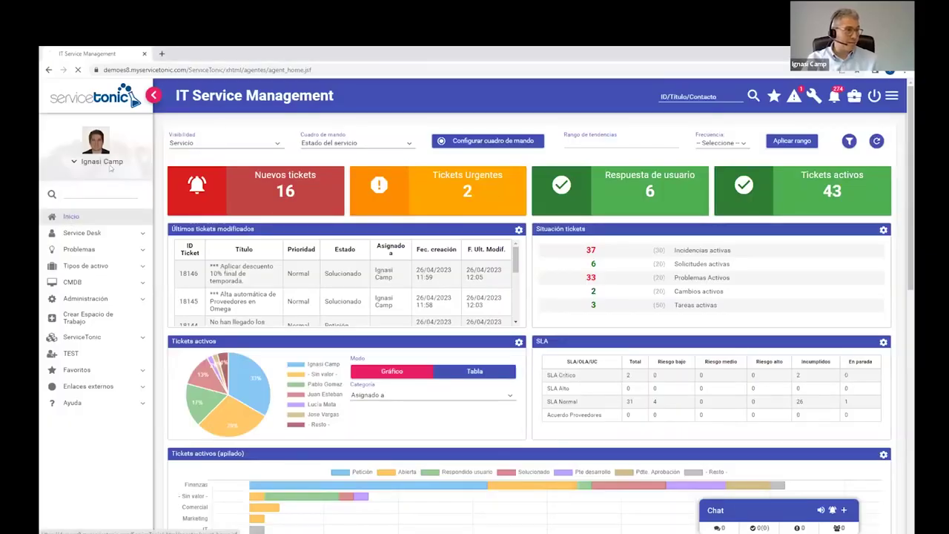